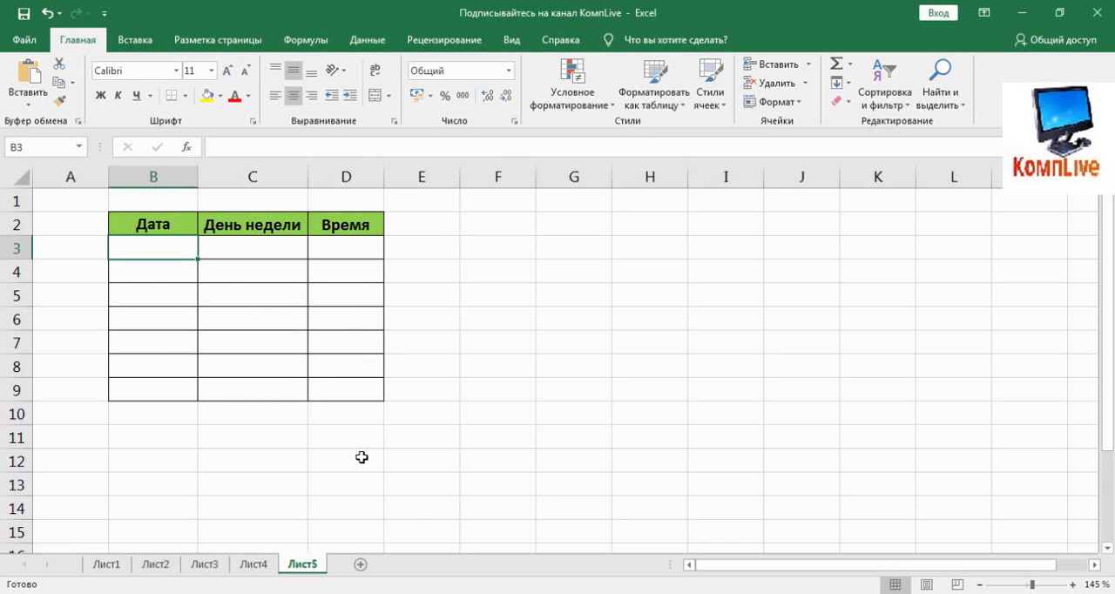
left_click(129, 225)
left_click(242, 225)
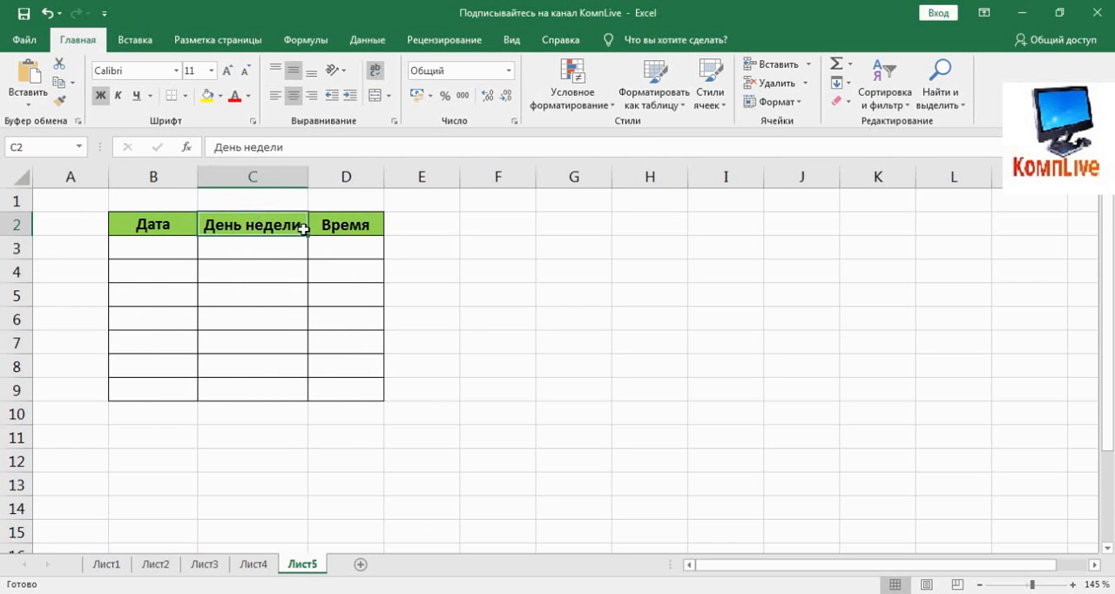
left_click(362, 230)
Step: Enter the date 04.01.2020 in cell B3 and autofill consecutive dates through B9
left_click(150, 248)
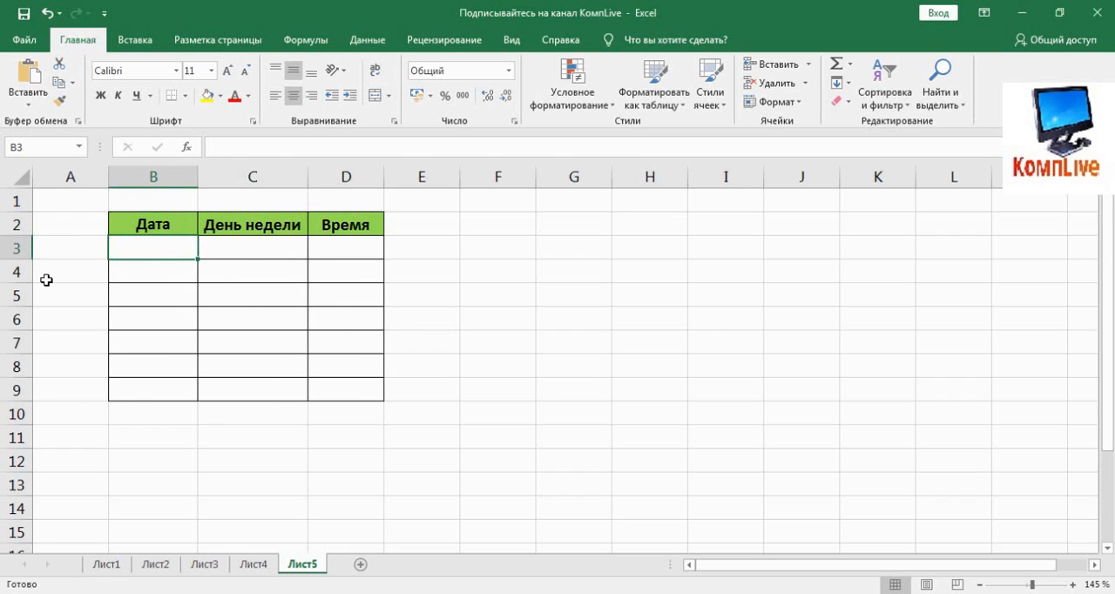
type("04")
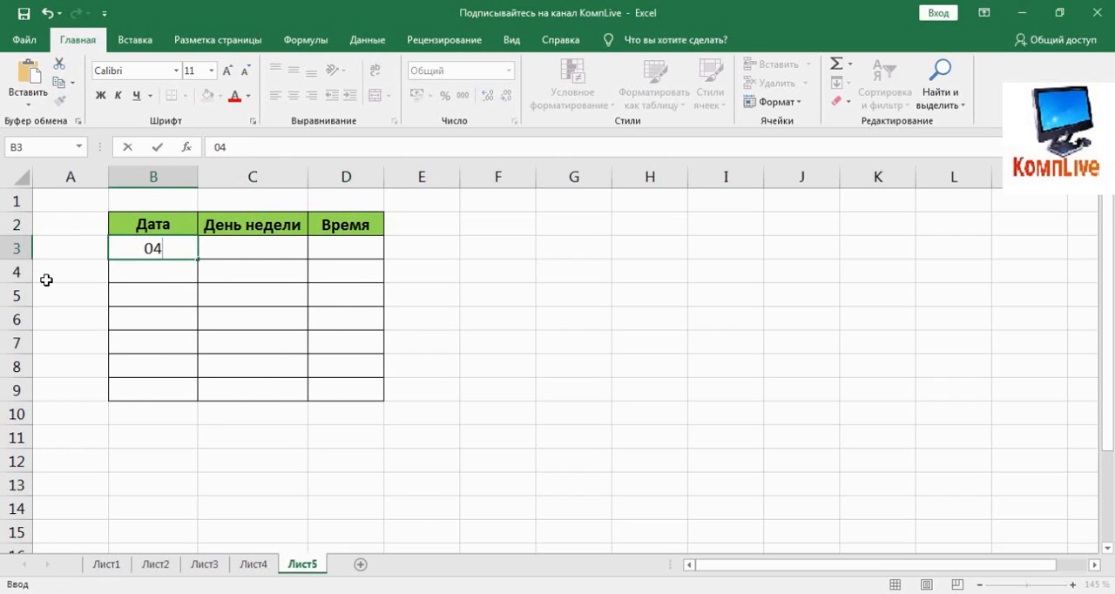
type("-01-20")
key("Return")
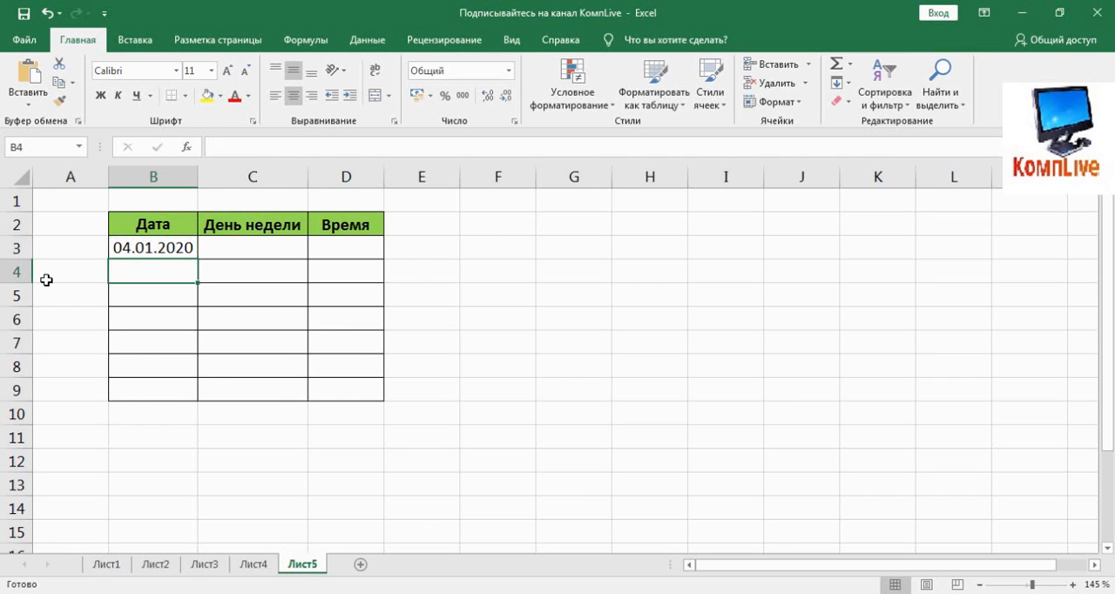
left_click(145, 247)
left_click_drag(187, 258, 186, 399)
Step: Enter "Понедельник" in cell C3 and autofill the weekday names through C9
left_click(236, 249)
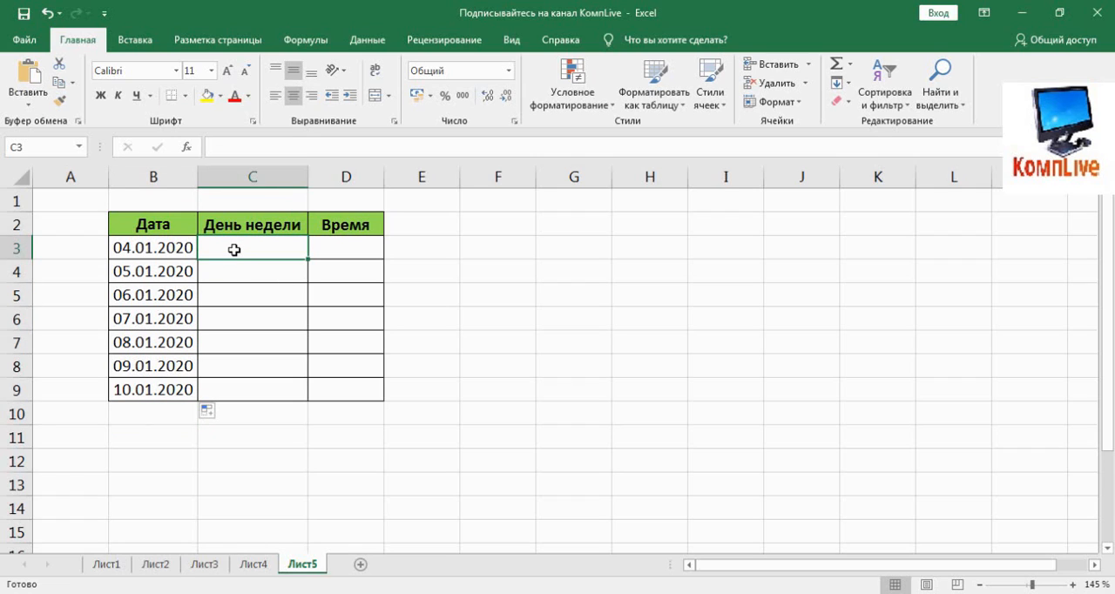
type("По")
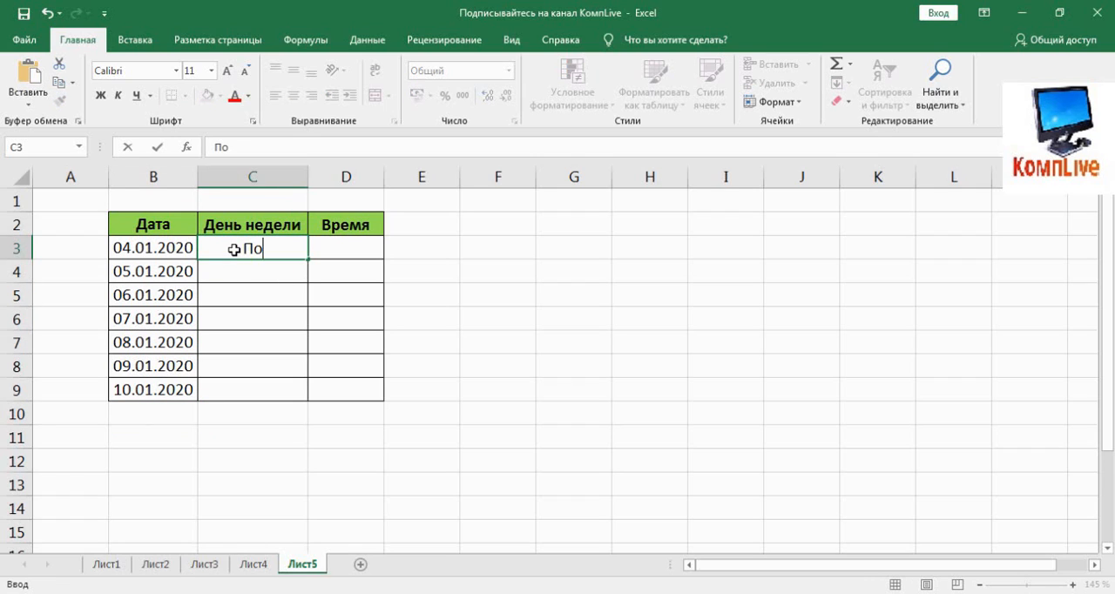
type("неде")
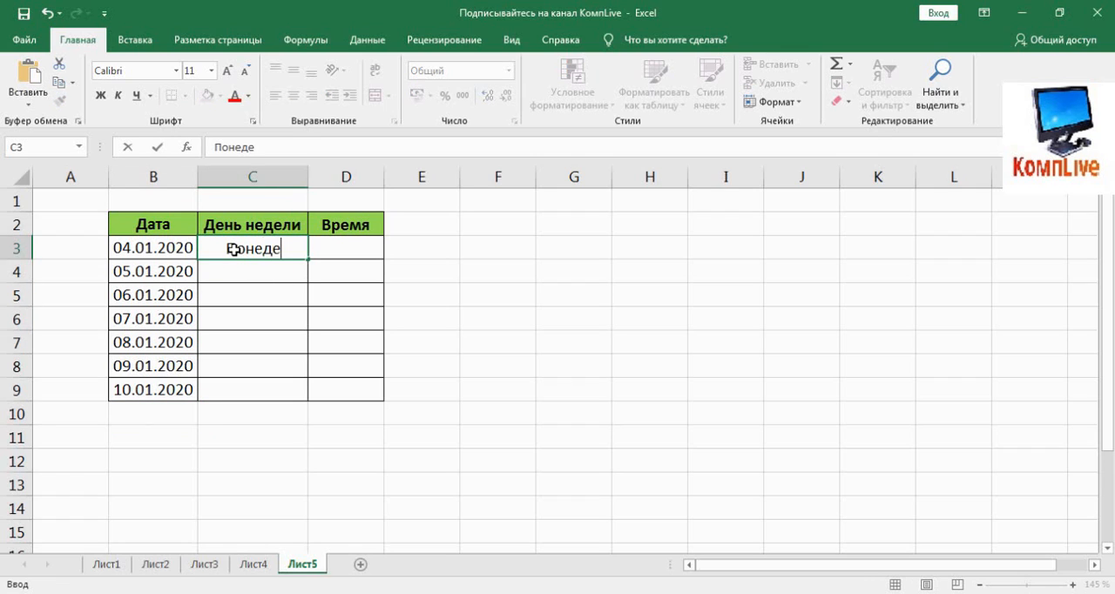
type("льник")
key("Return")
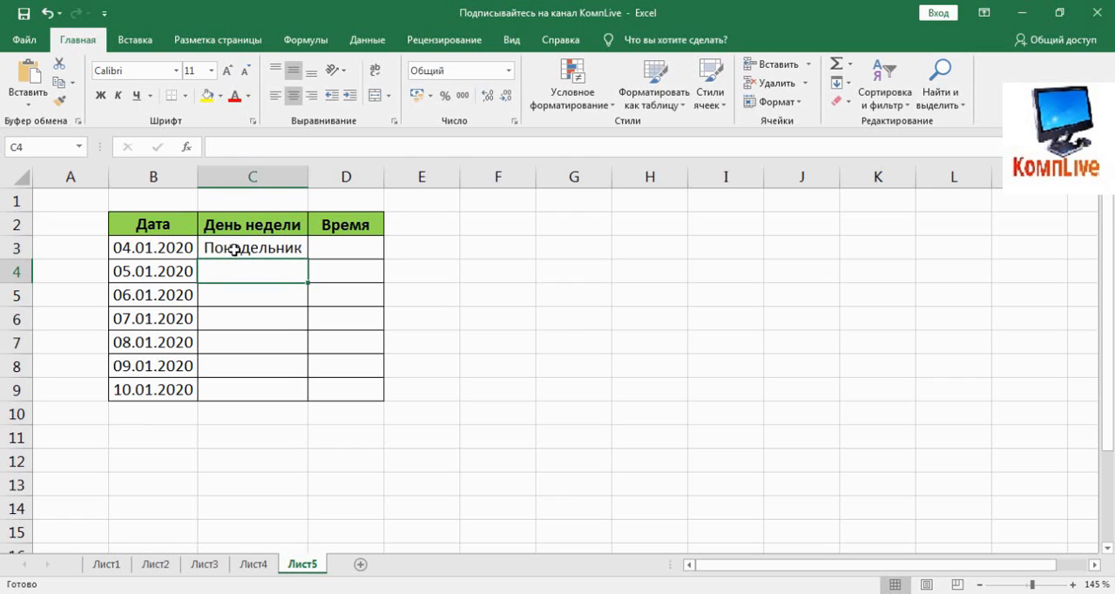
left_click(235, 250)
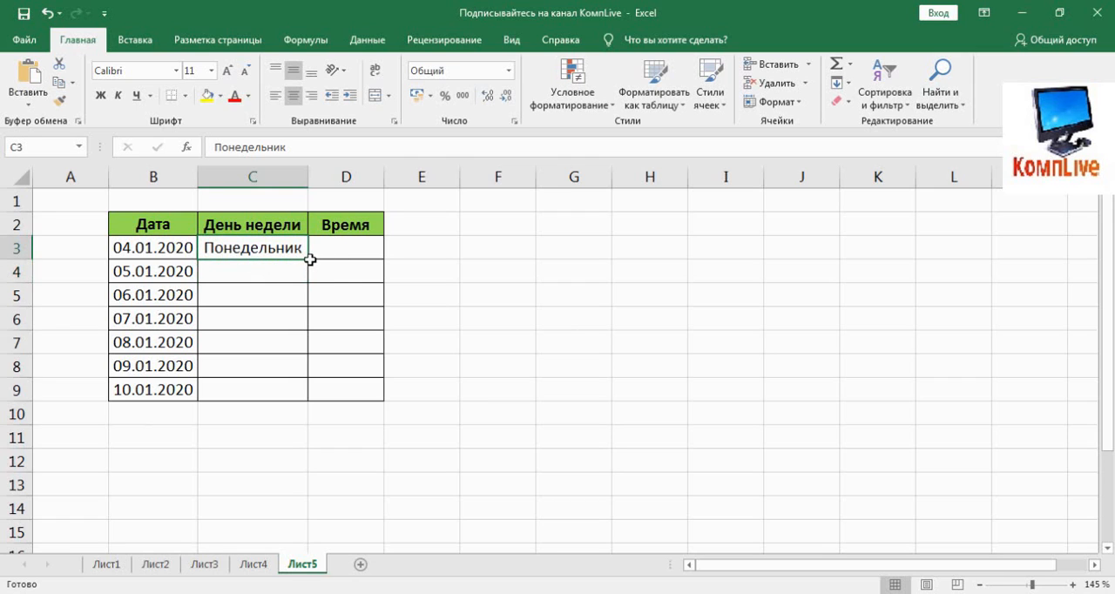
left_click_drag(310, 260, 276, 406)
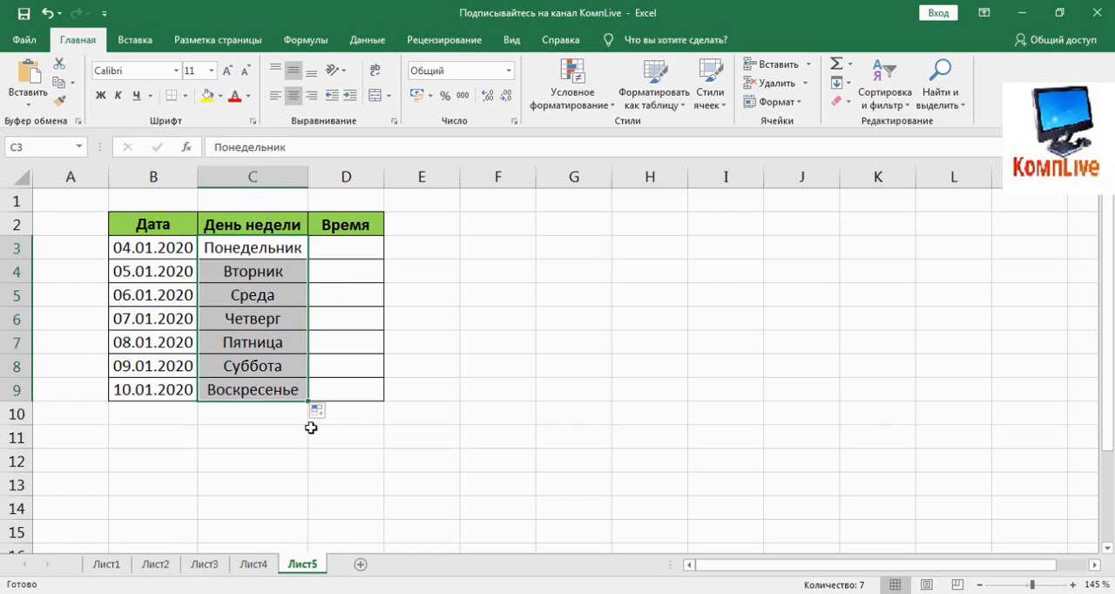
Step: Enter the time 09:00 in cell D3 and autofill hourly times through D9
left_click(349, 252)
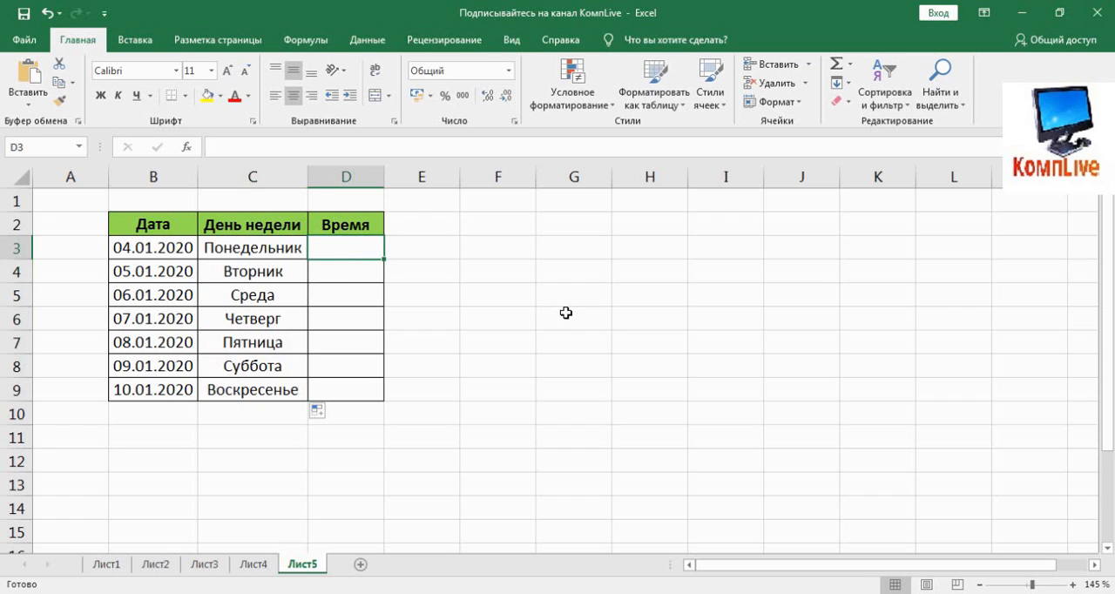
type("09")
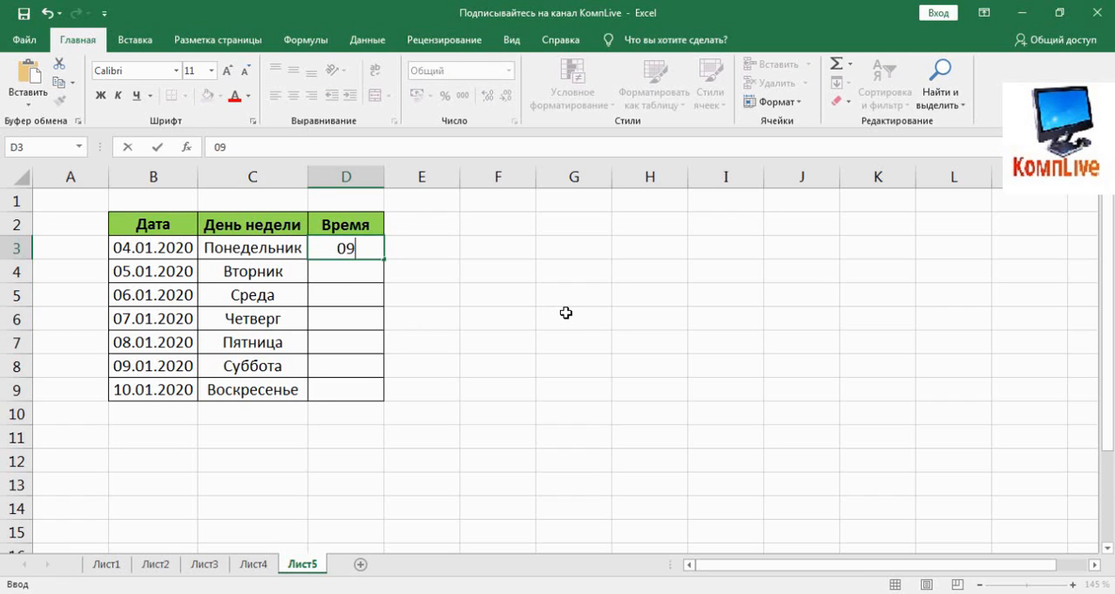
type(":00")
key("Return")
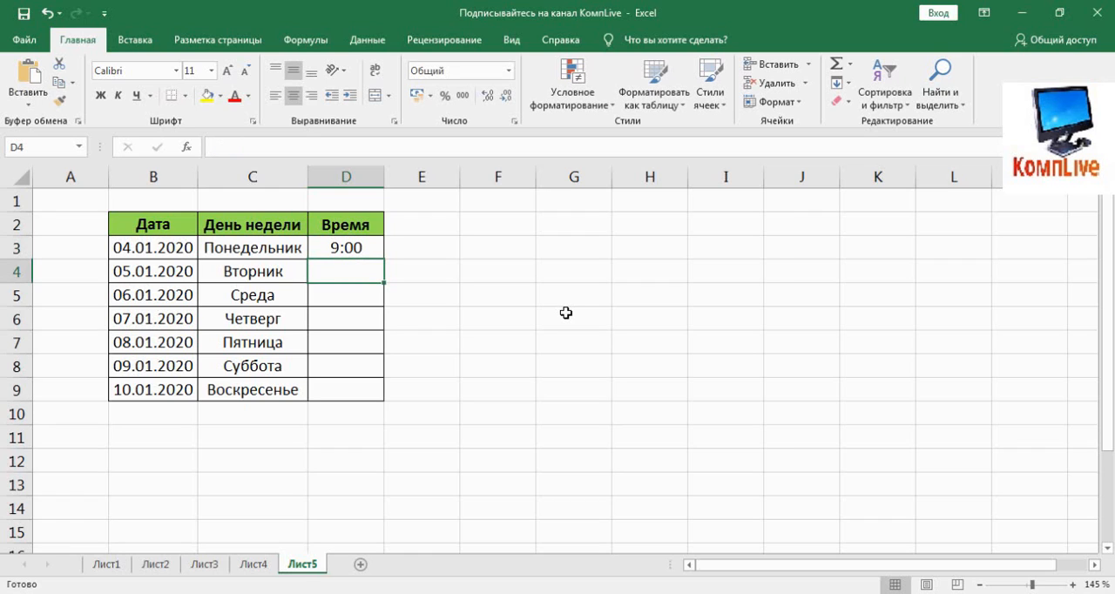
key("Up")
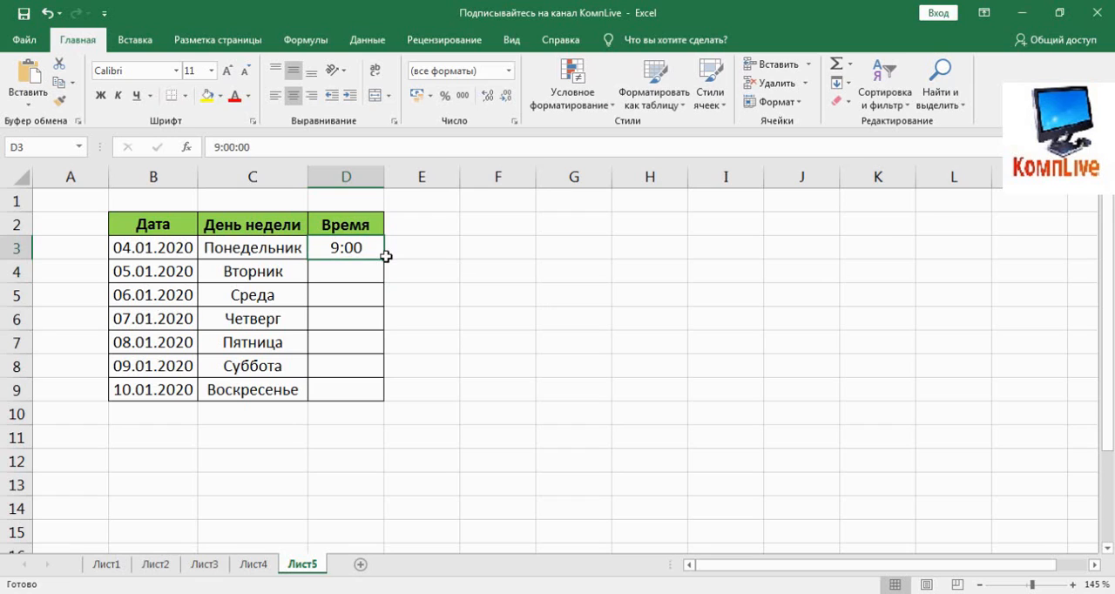
left_click_drag(385, 256, 375, 399)
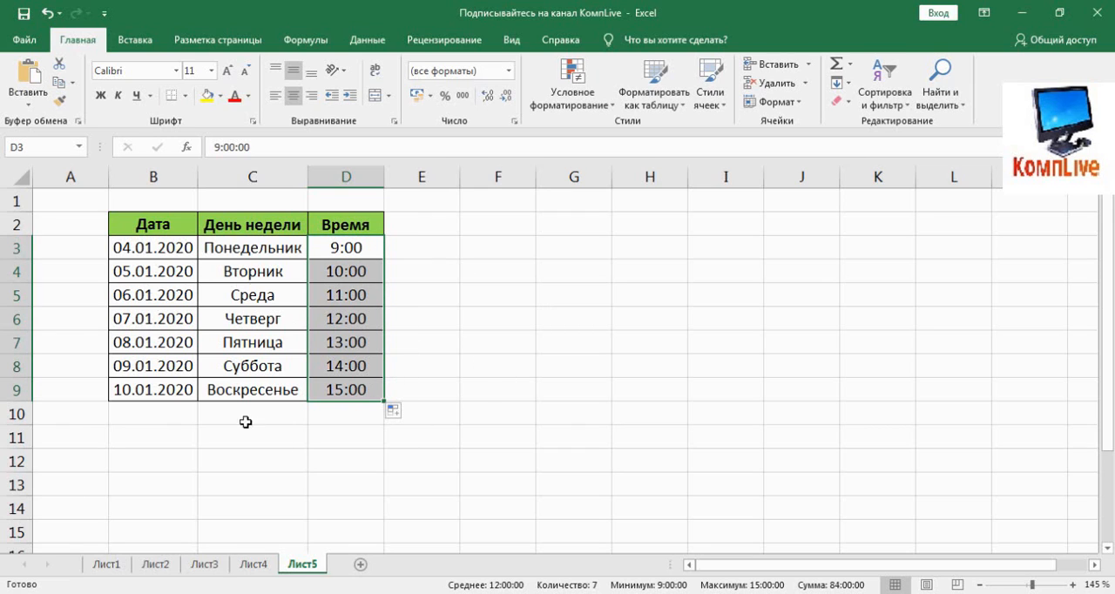
Step: Write the note "нажимаем клавишу Ctrl" in cell E3
left_click(361, 247)
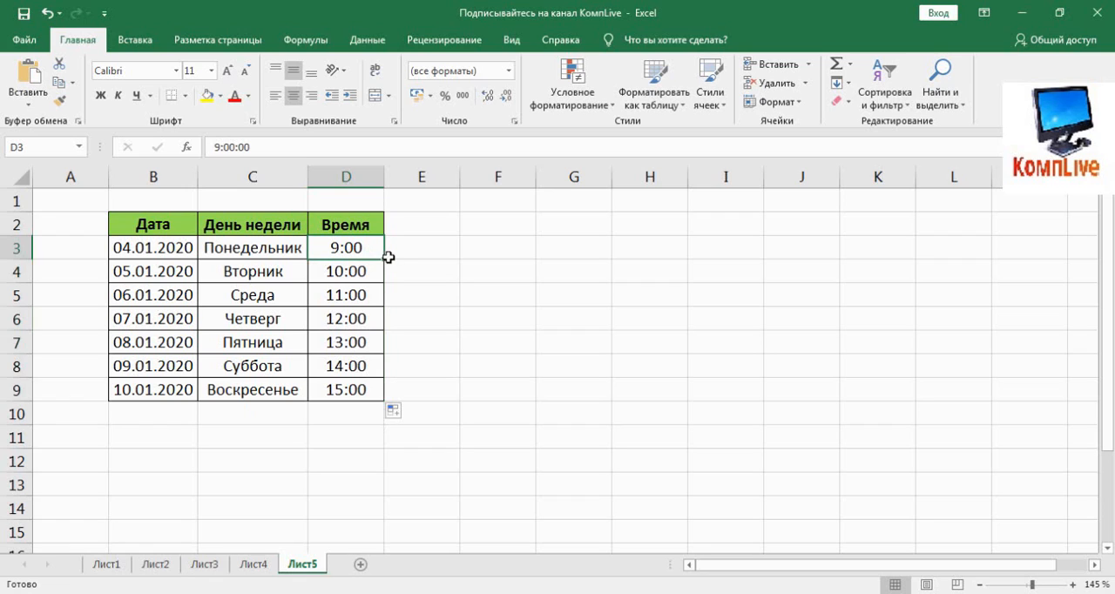
left_click(404, 254)
type("на")
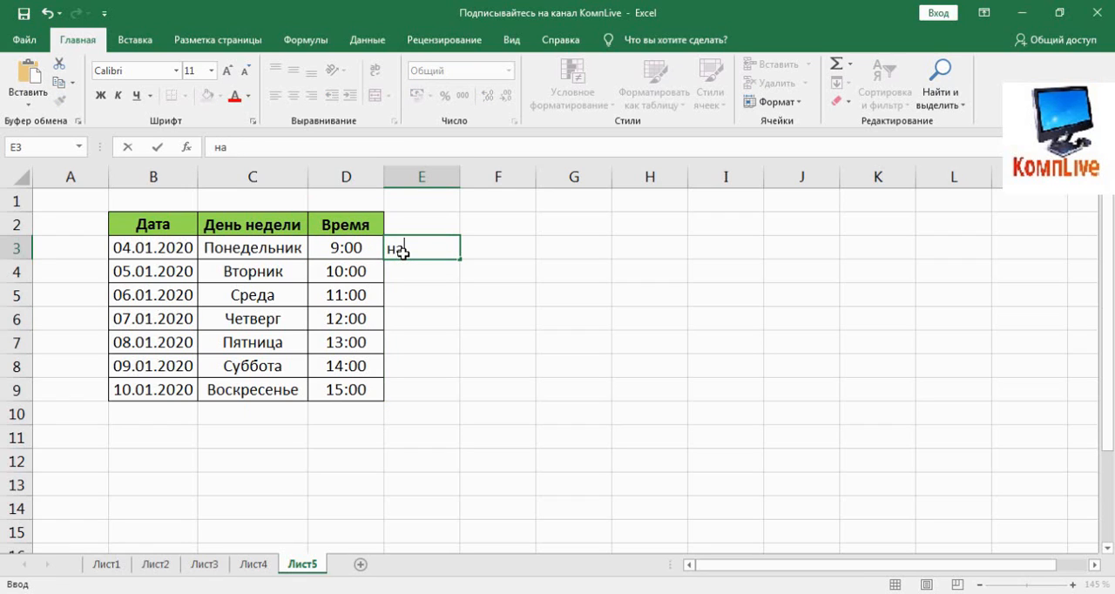
type("жимаем клавишу Ctrl")
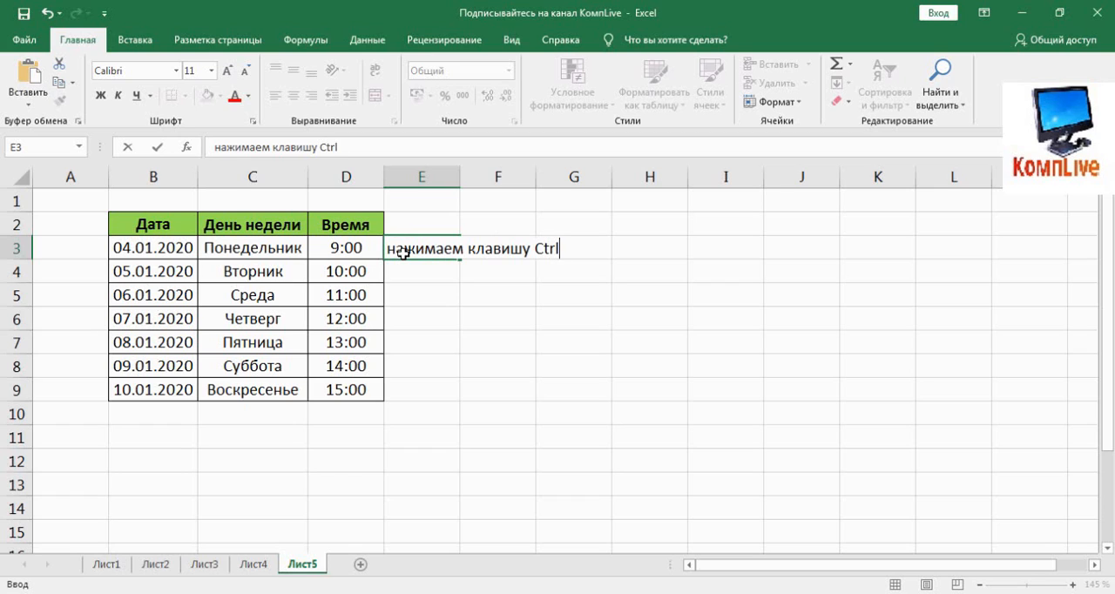
key("Return")
Step: Delete the note from cell E3
left_click(380, 250)
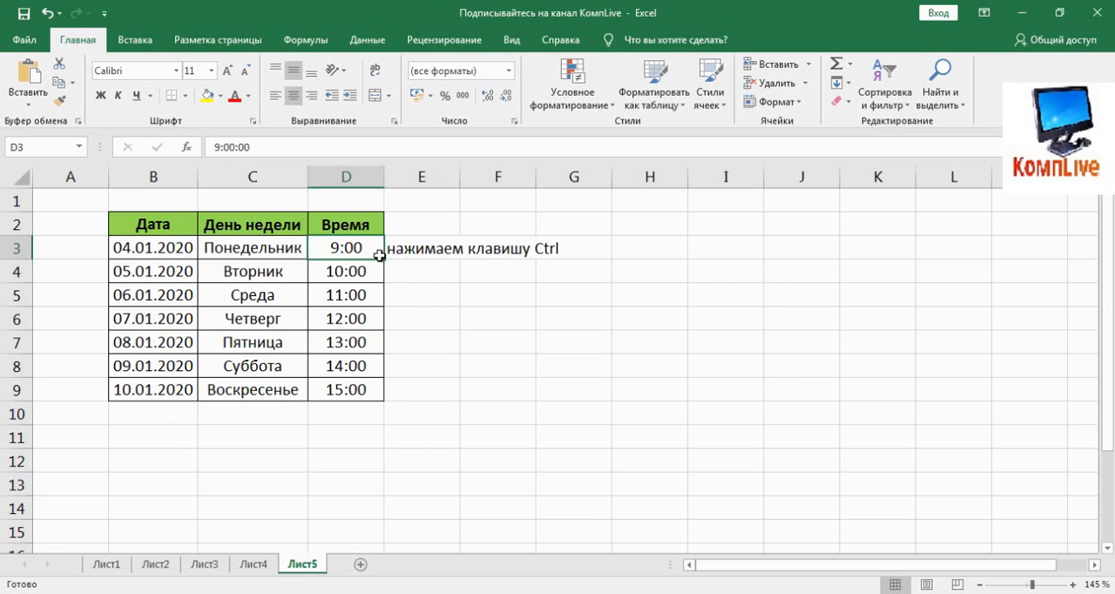
left_click(394, 252)
key("Delete")
Step: Copy the 9:00 time from D3 into every cell through D9 instead of incrementing the hours
left_click(371, 250)
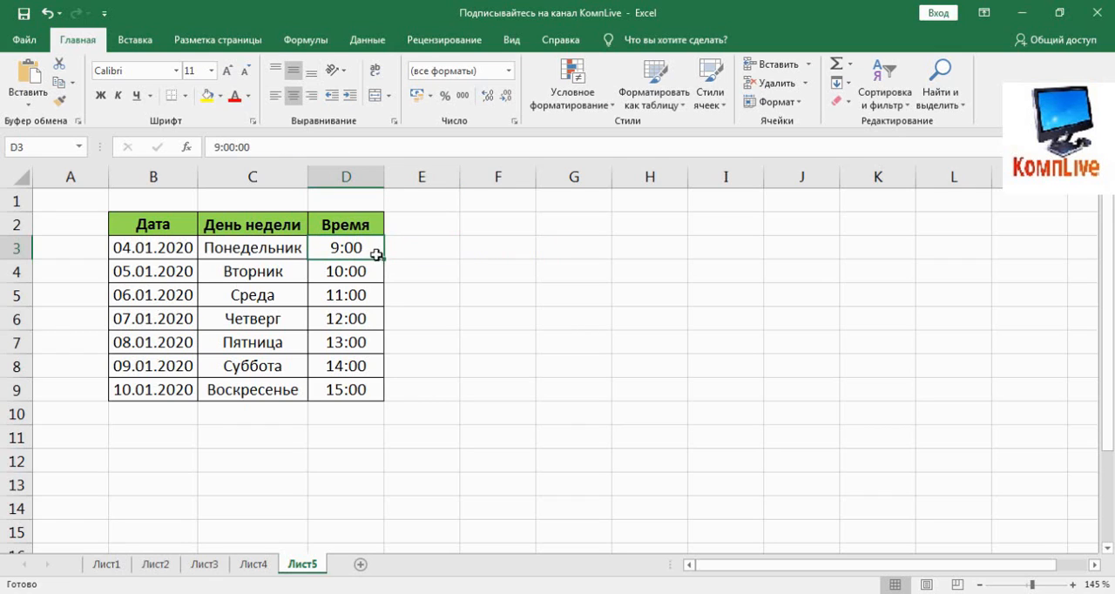
left_click_drag(387, 260, 383, 402)
left_click(366, 247)
left_click_drag(385, 261, 385, 399)
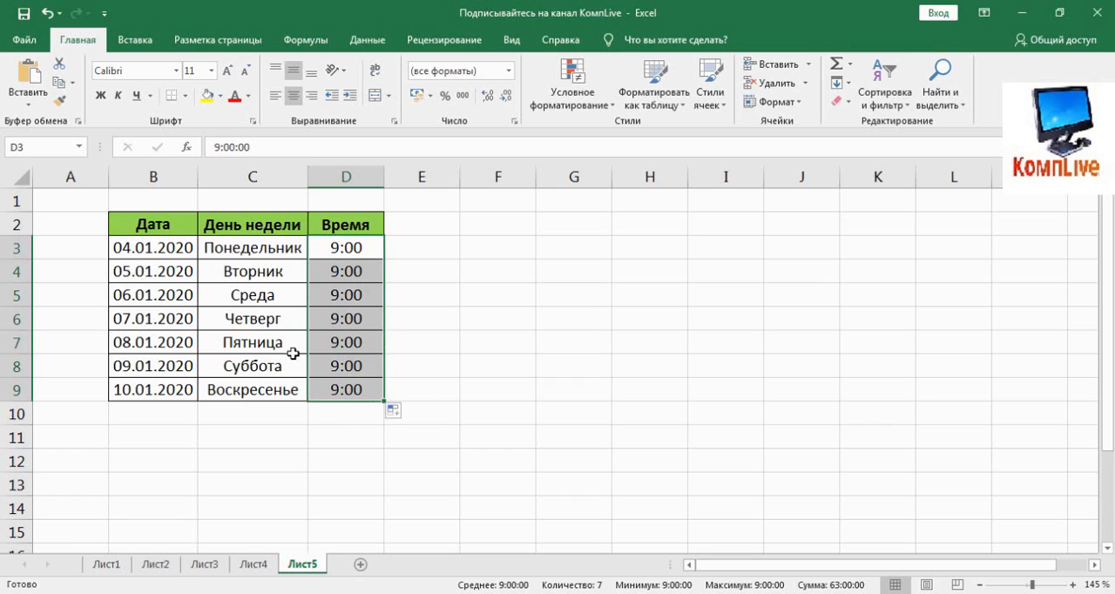
left_click(405, 412)
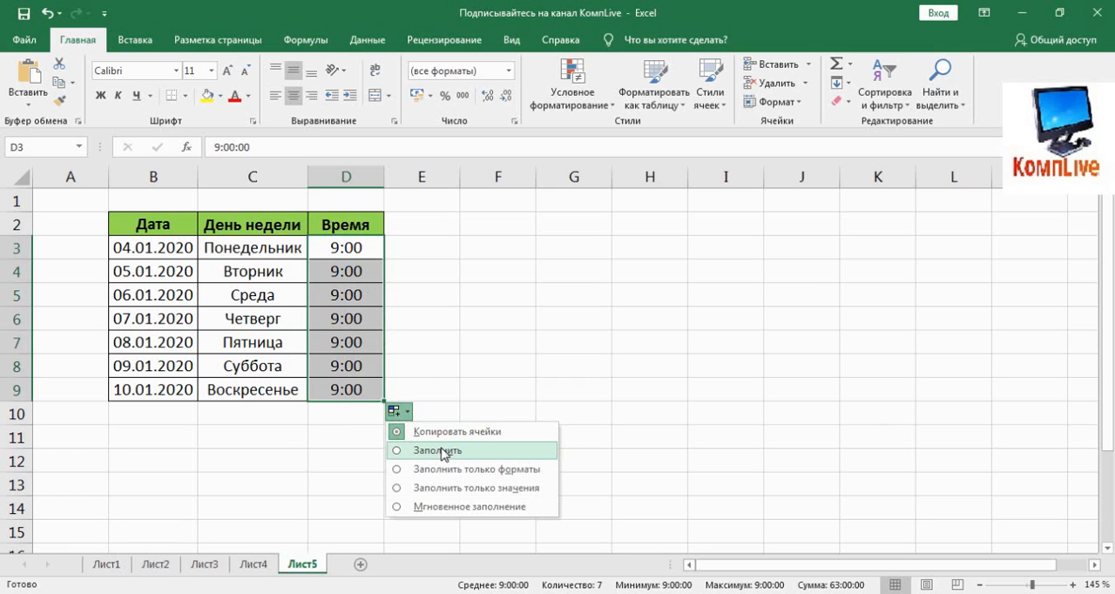
left_click(451, 345)
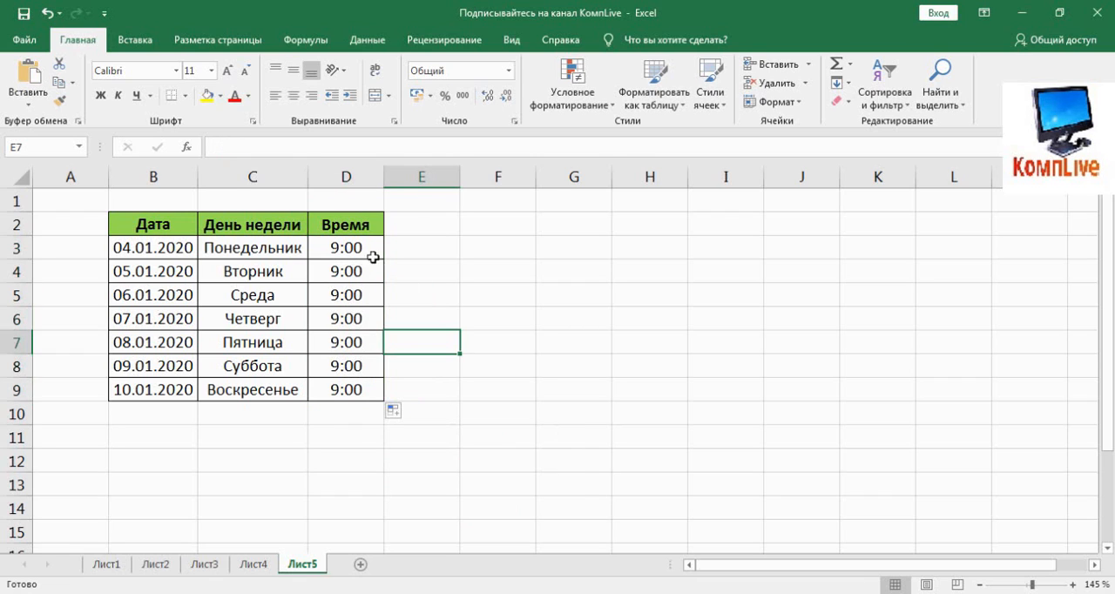
Step: Autofill hourly times from D3 through D9 and change the fill option to "Копировать ячейки"
left_click(372, 256)
left_click_drag(386, 259, 390, 396)
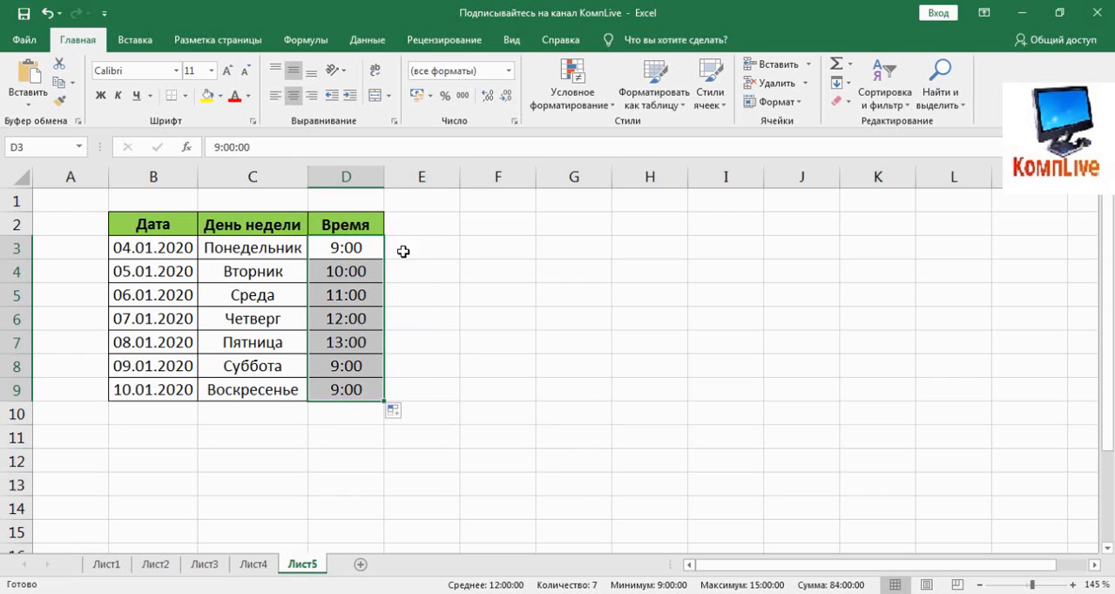
left_click(399, 417)
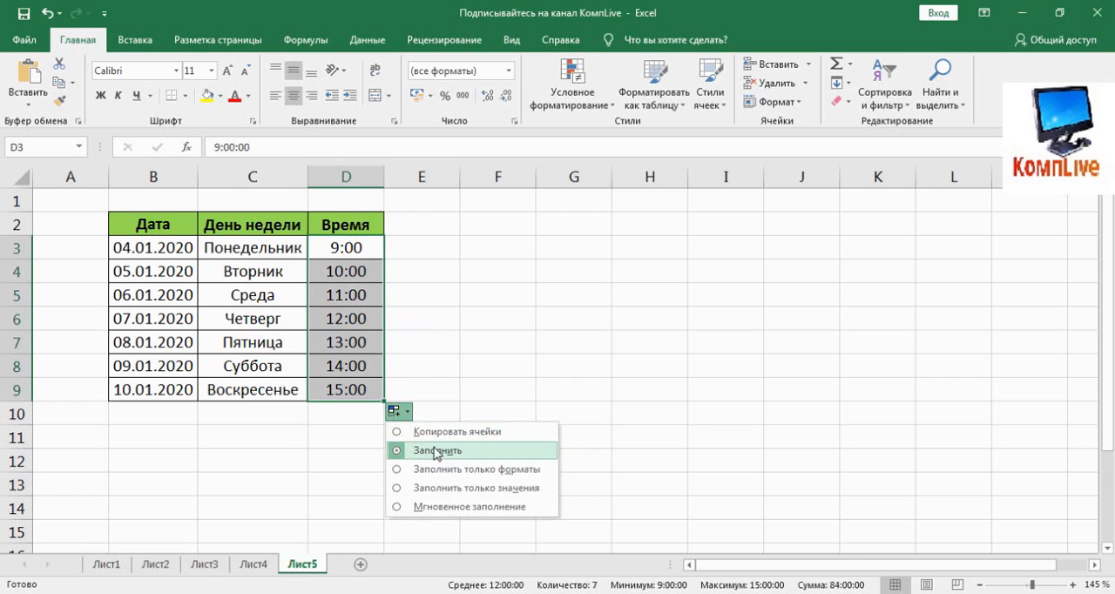
left_click(447, 442)
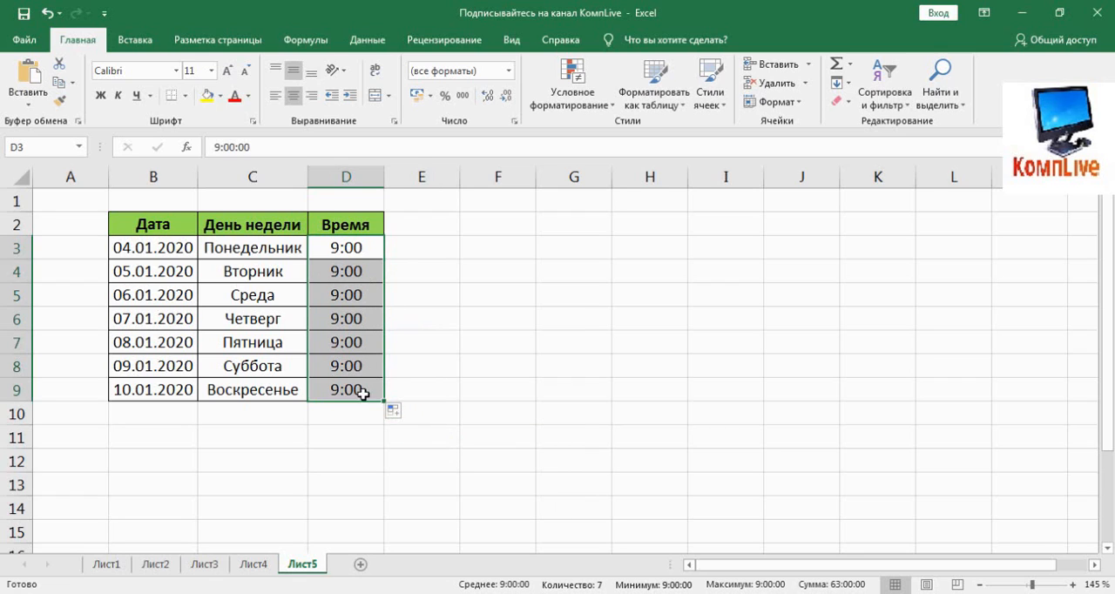
Step: Switch the fill option for D3:D9 to "Заполнить" and back to "Копировать ячейки"
left_click(405, 421)
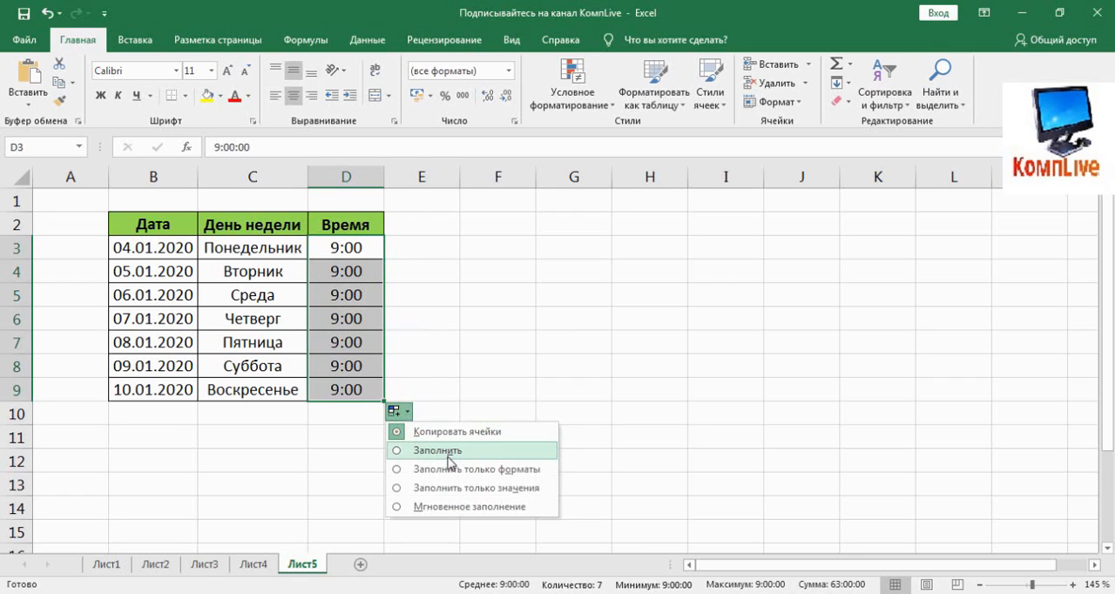
left_click(449, 450)
left_click(400, 411)
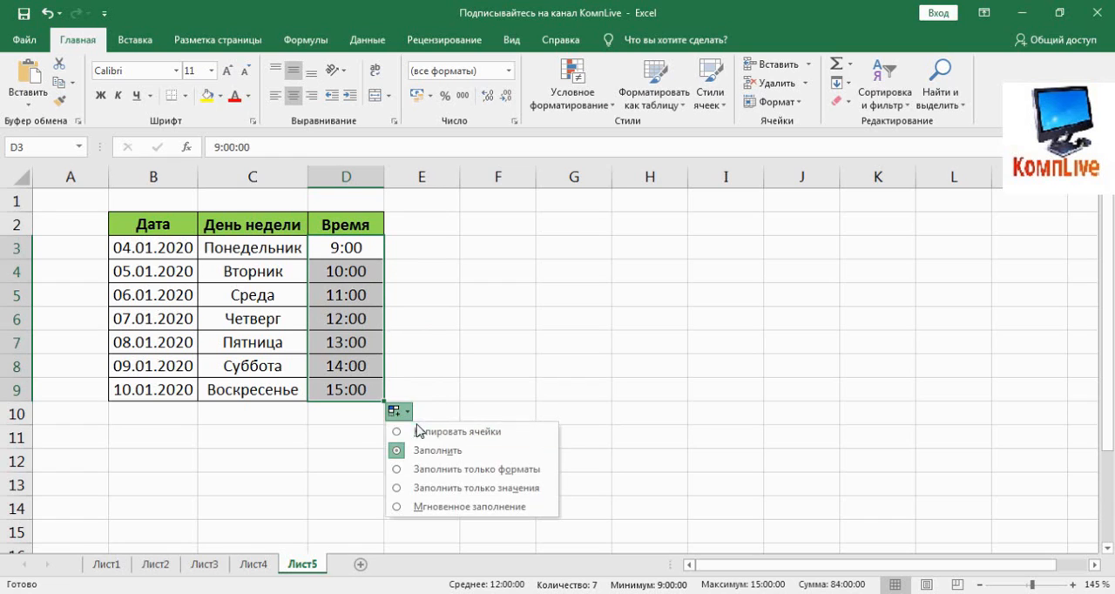
left_click(396, 431)
left_click(449, 441)
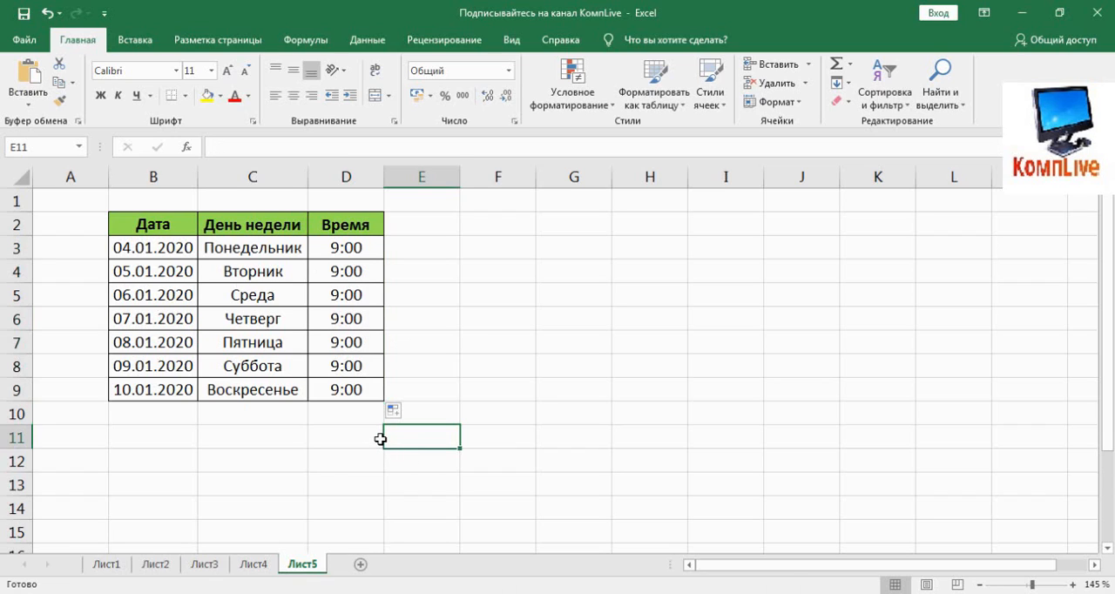
Step: Open the custom lists editor for sorting and filling from the advanced program options
left_click(421, 240)
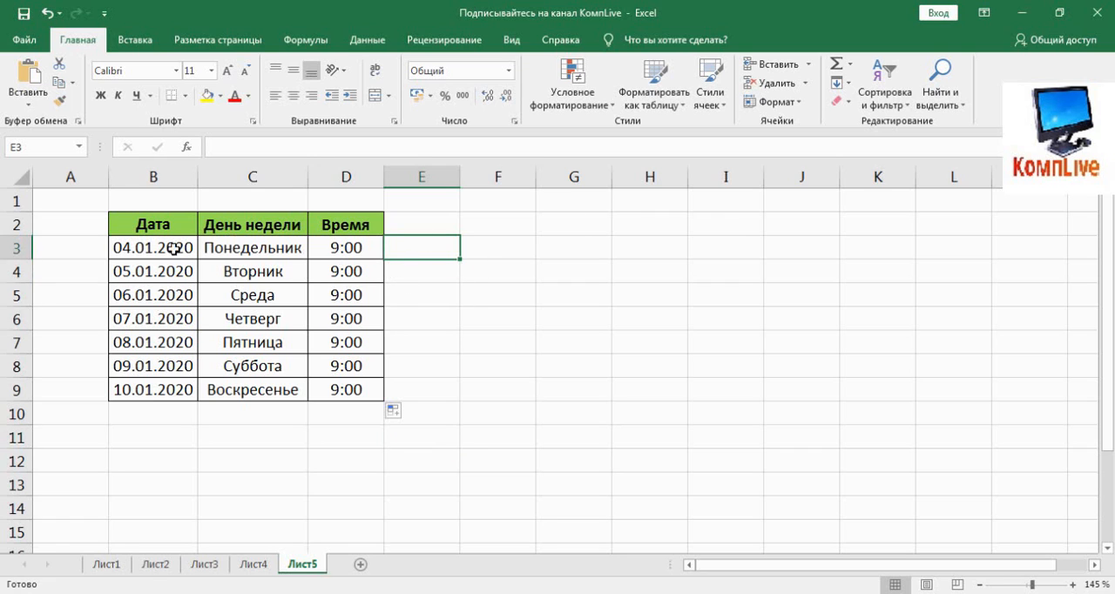
left_click(24, 41)
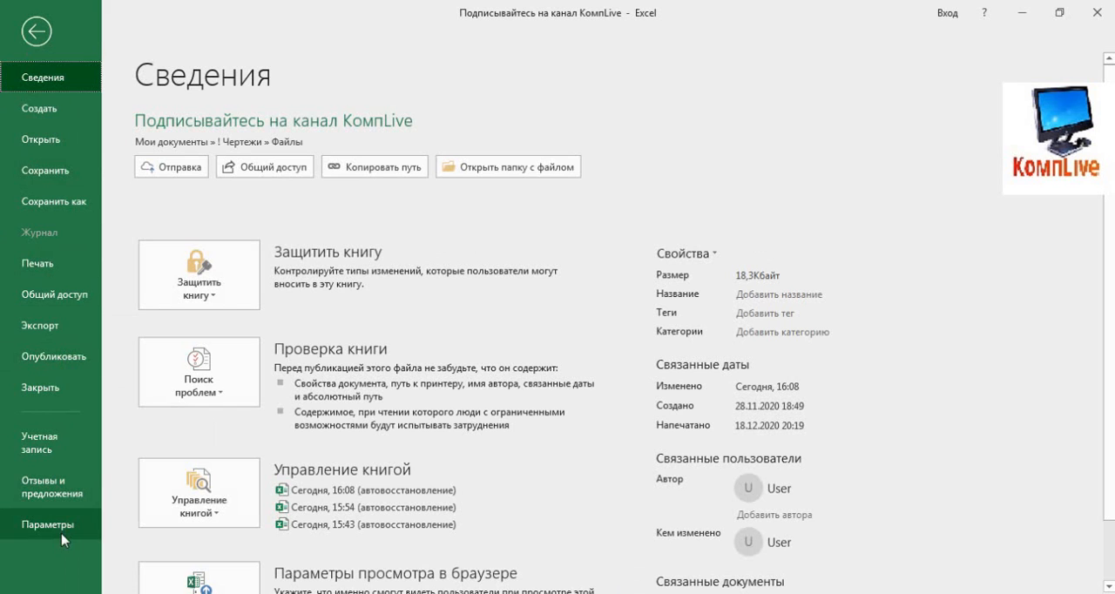
left_click(40, 525)
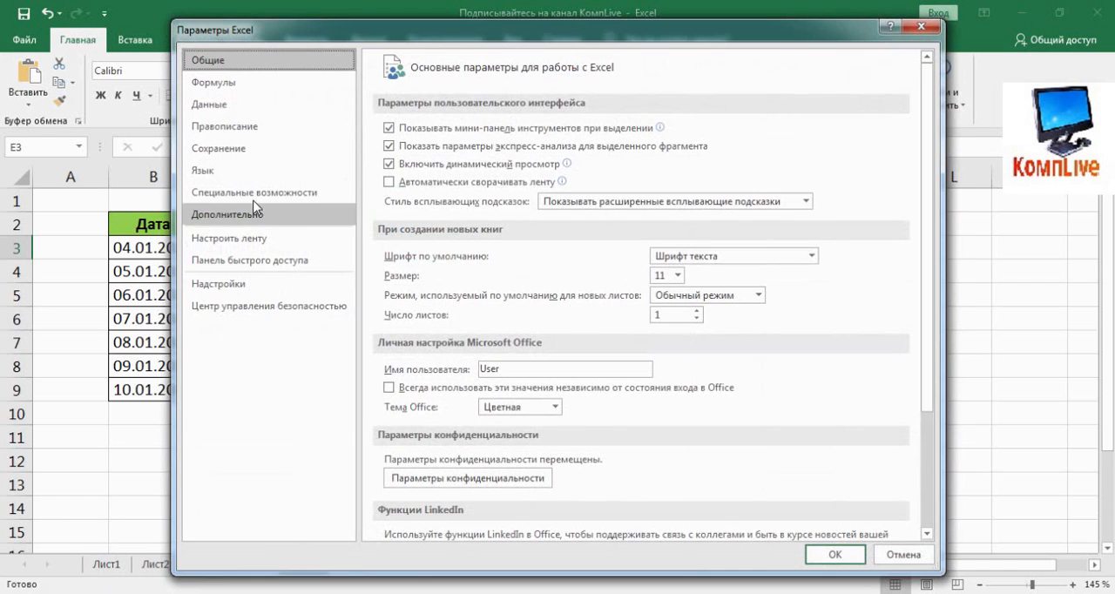
left_click(224, 216)
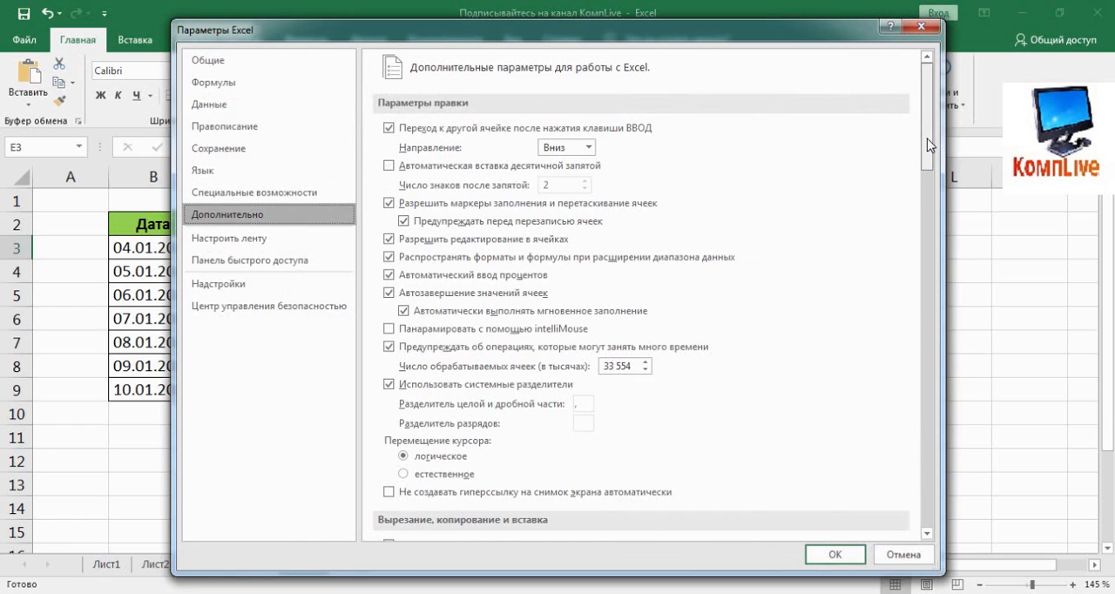
left_click_drag(927, 155, 923, 490)
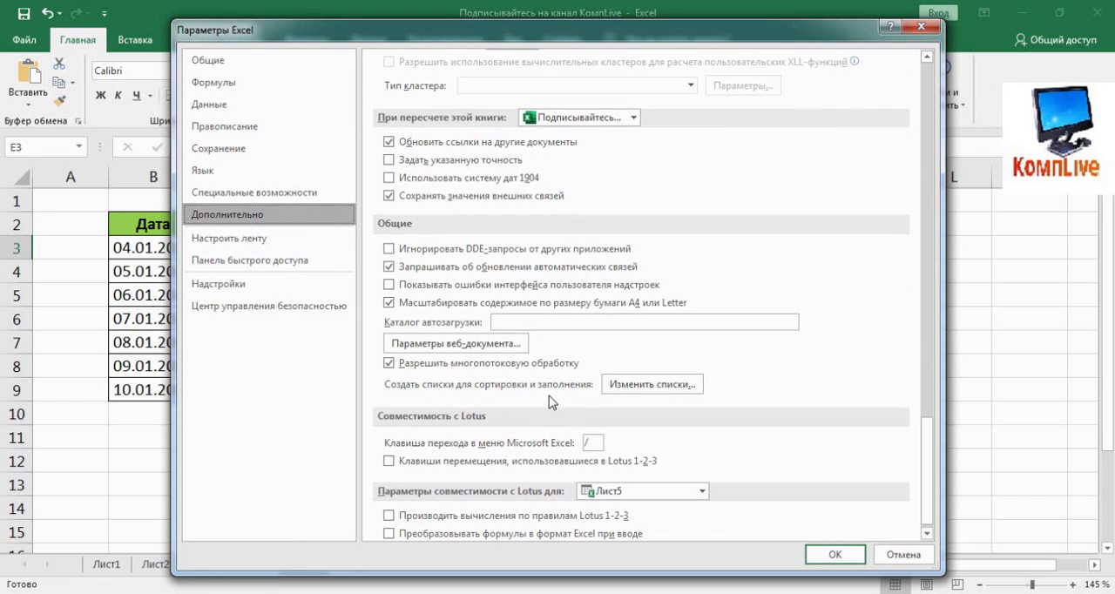
left_click(621, 390)
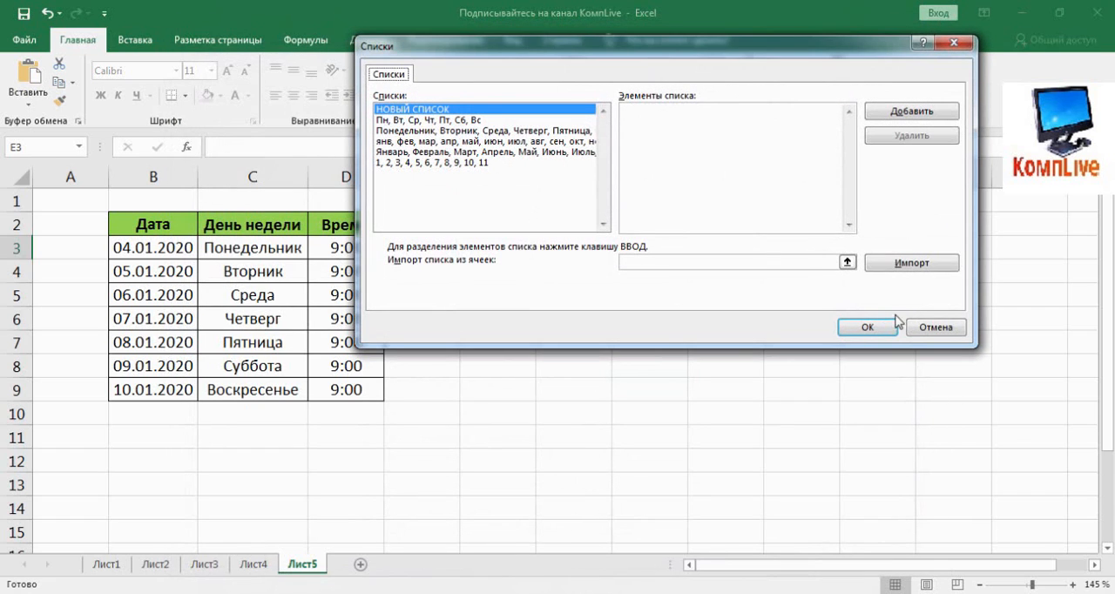
Step: Close the custom lists and program options, and replace the weekday in C3 with "Пн"
left_click(954, 44)
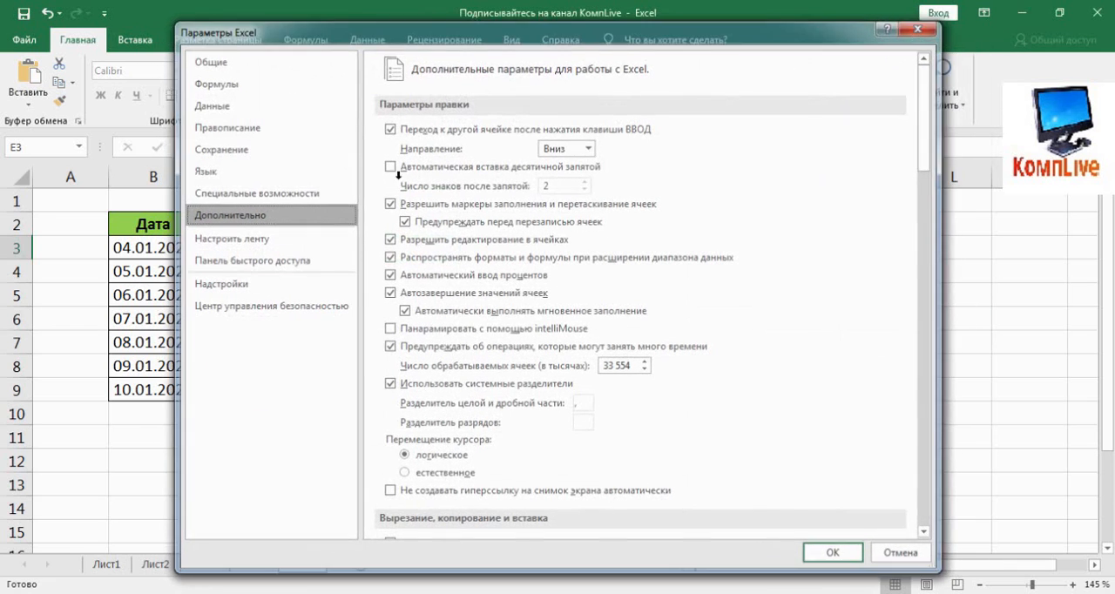
left_click(920, 26)
left_click(234, 248)
type("Gy")
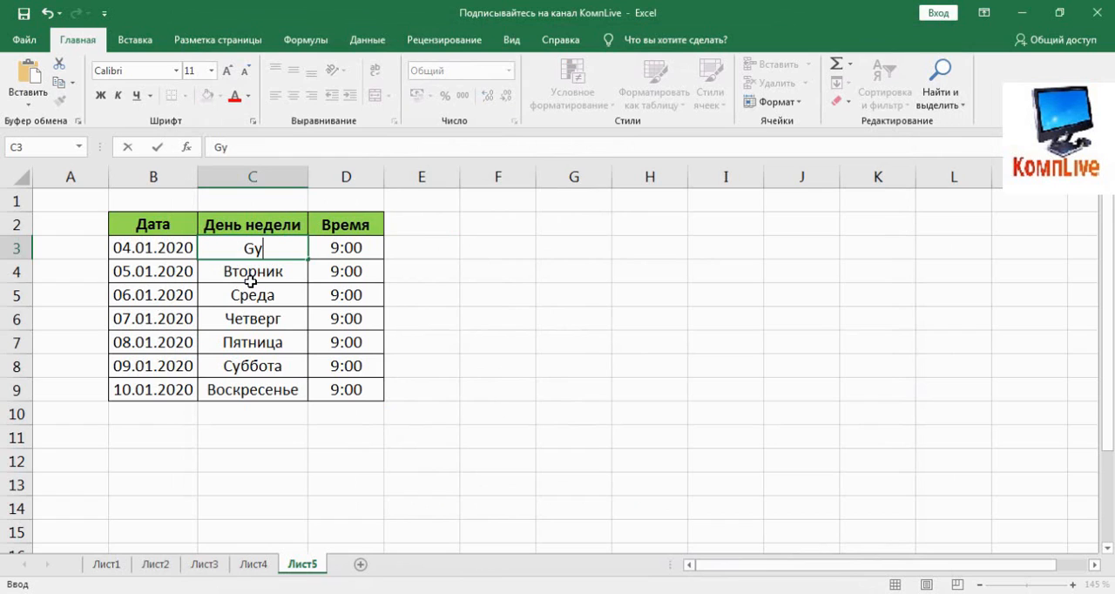
key("BackSpace")
key("BackSpace")
type("Пн")
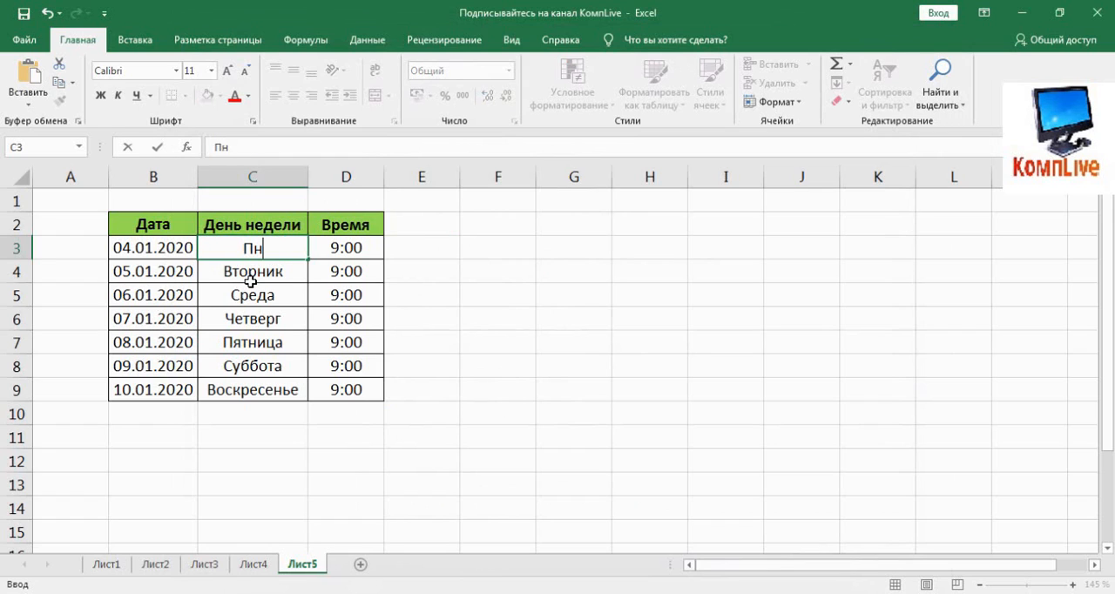
key("Return")
Step: Autofill the abbreviated weekdays from C3 through C9
left_click(291, 248)
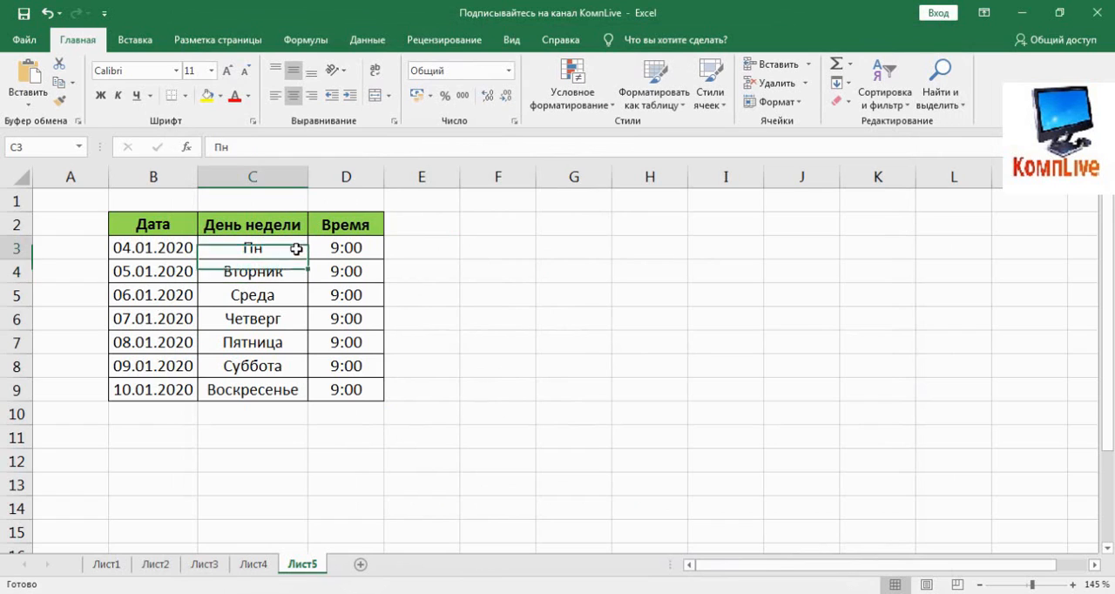
left_click_drag(307, 258, 296, 389)
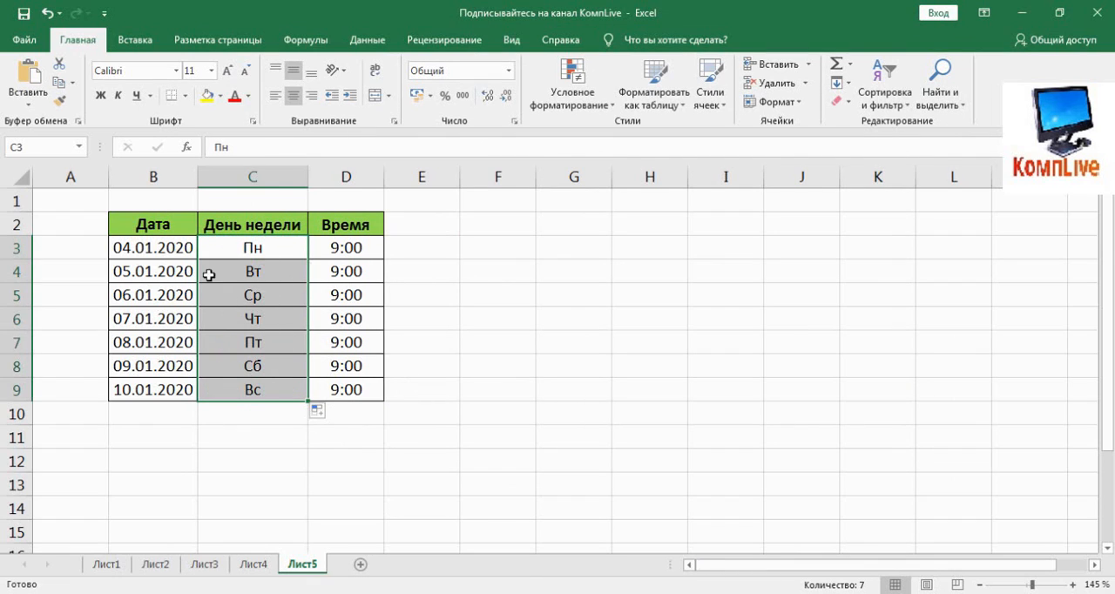
left_click(498, 392)
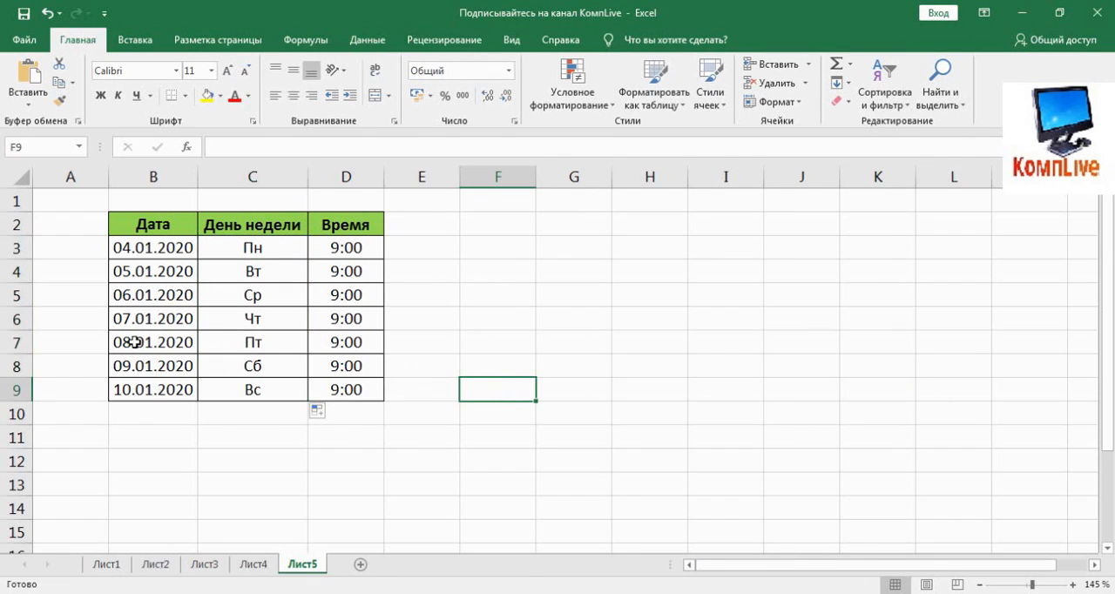
Step: Create a custom autofill list in the advanced program options: один, два, три, четыре, пять, шесть, семь, восемь, девять, десять, одиннадцать
left_click(25, 40)
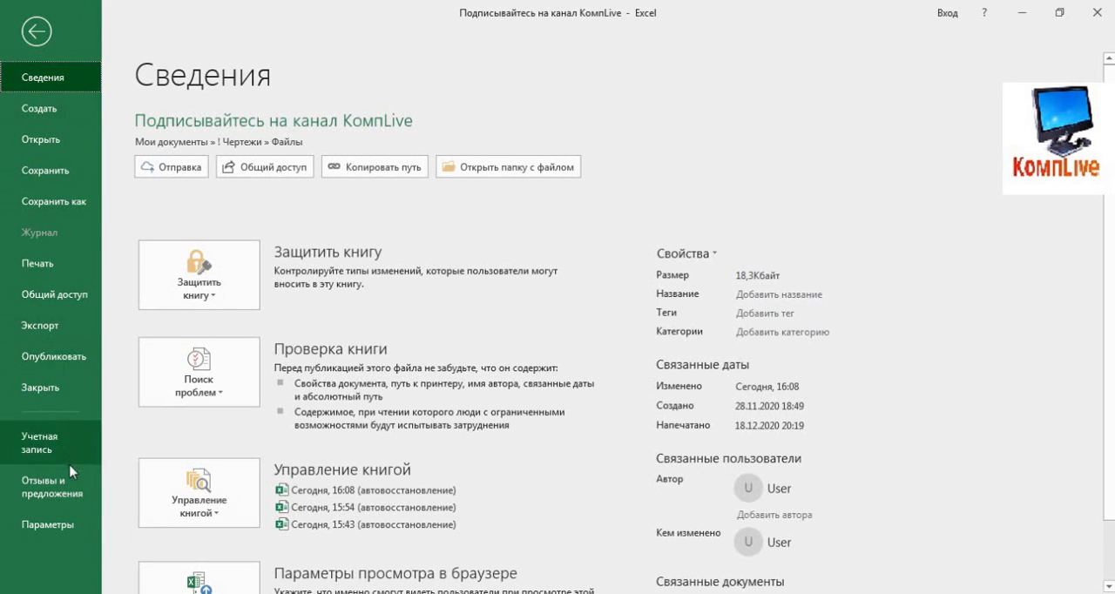
left_click(52, 524)
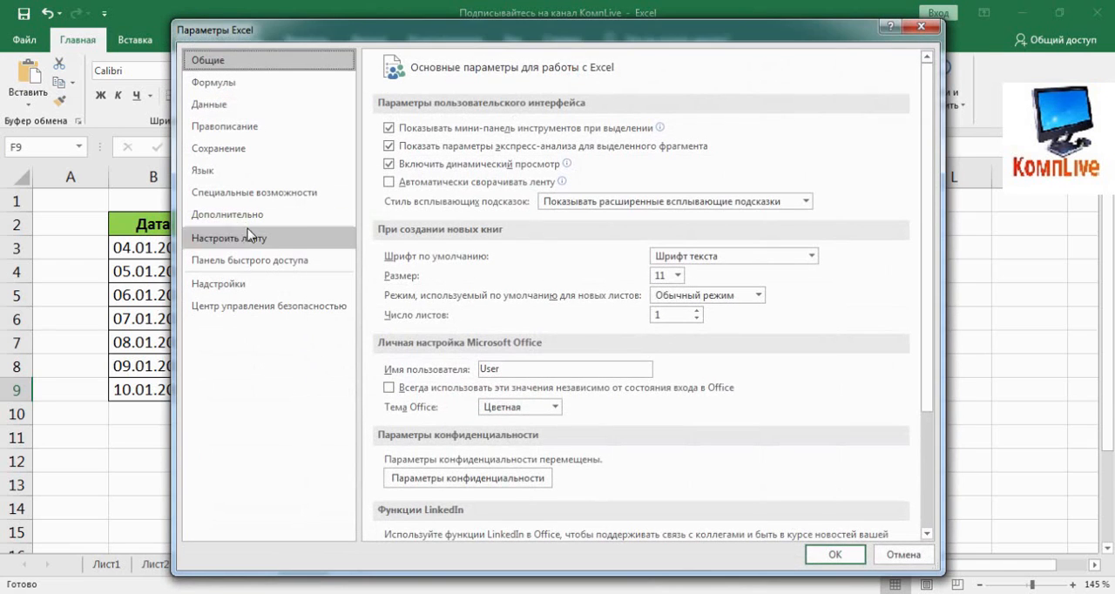
left_click(228, 213)
left_click_drag(927, 144, 945, 522)
left_click(652, 372)
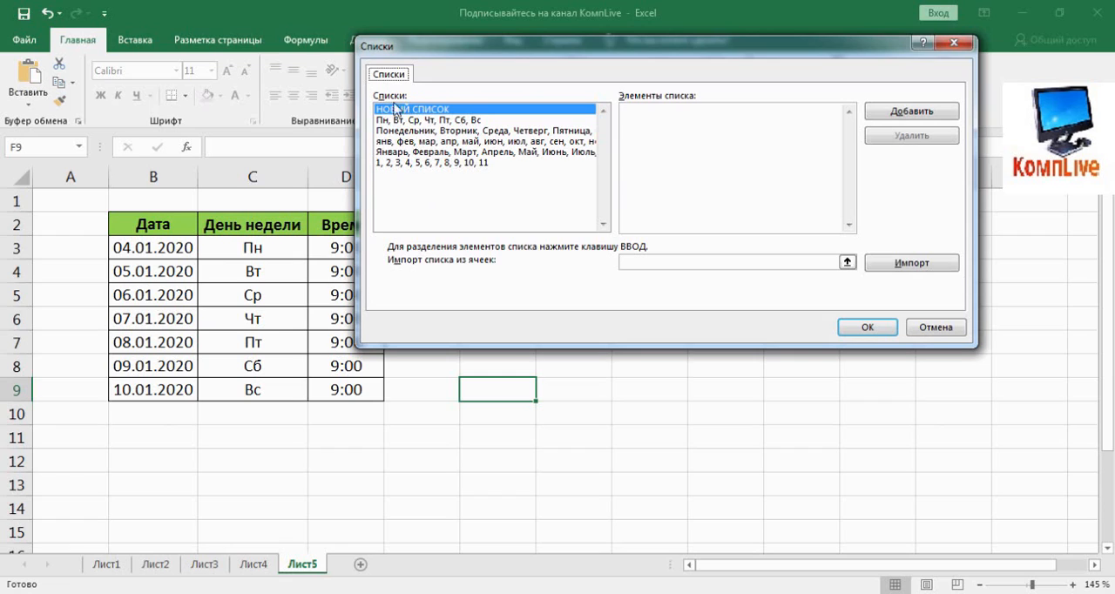
left_click(654, 130)
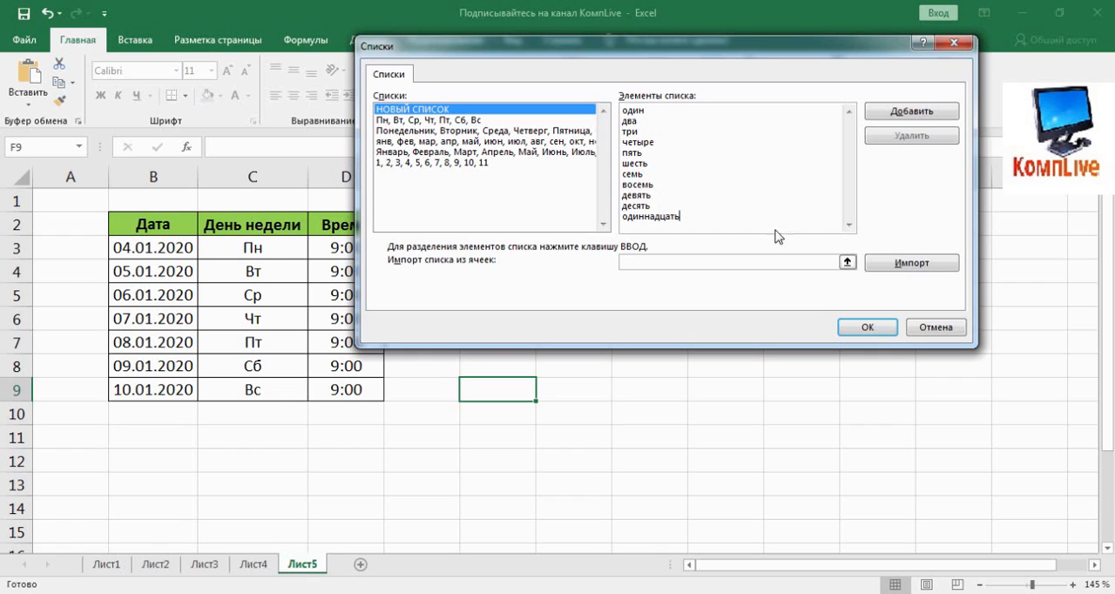
left_click(890, 119)
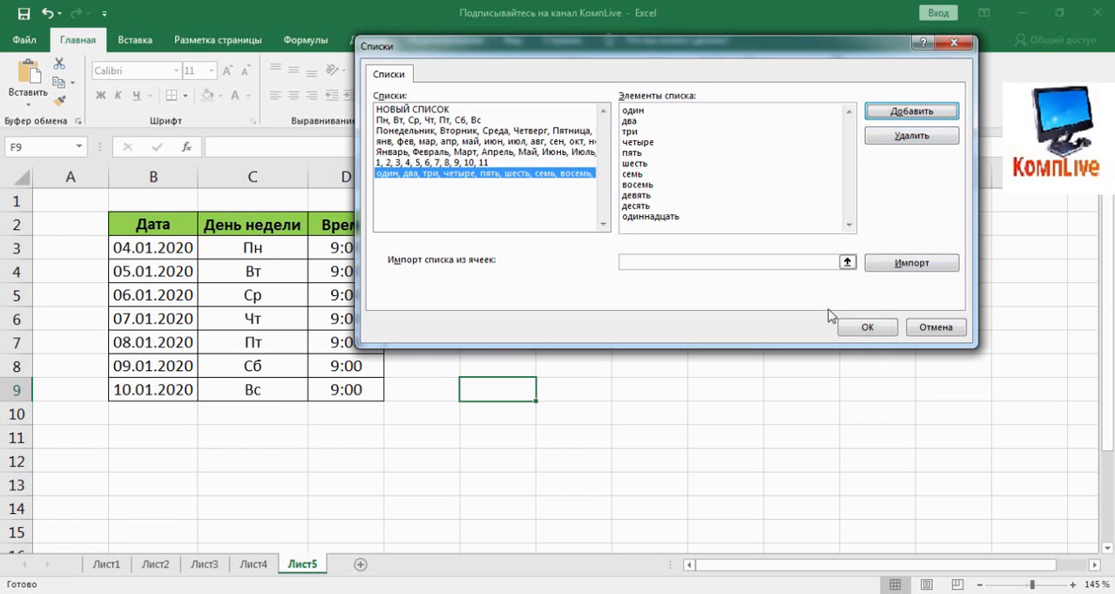
left_click(855, 335)
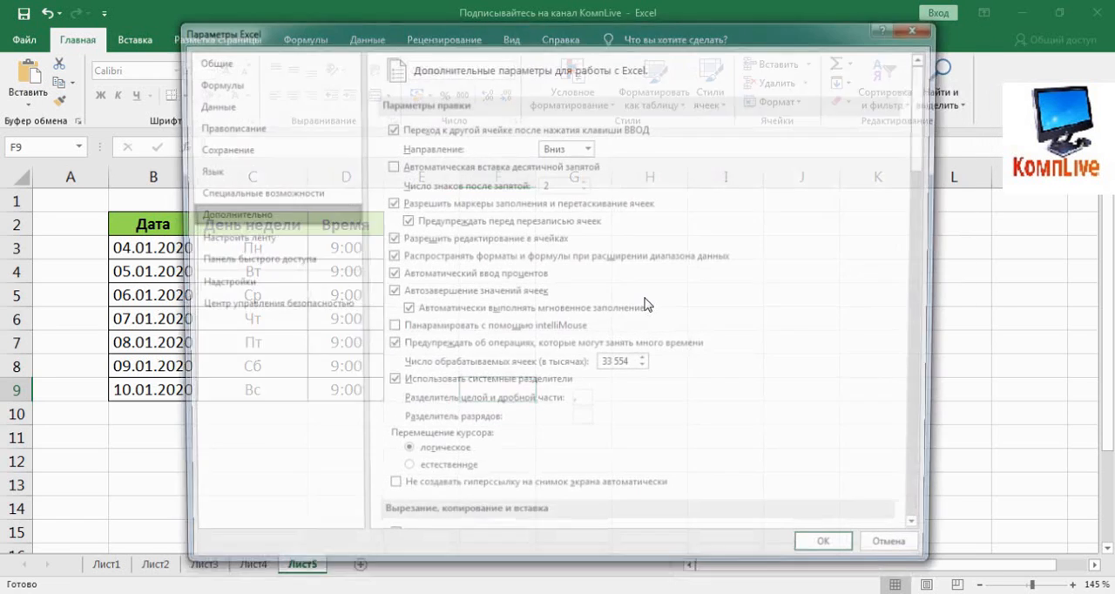
left_click(832, 554)
Step: Enter "один" in G2 and autofill the custom number-word list down through G12
left_click(577, 232)
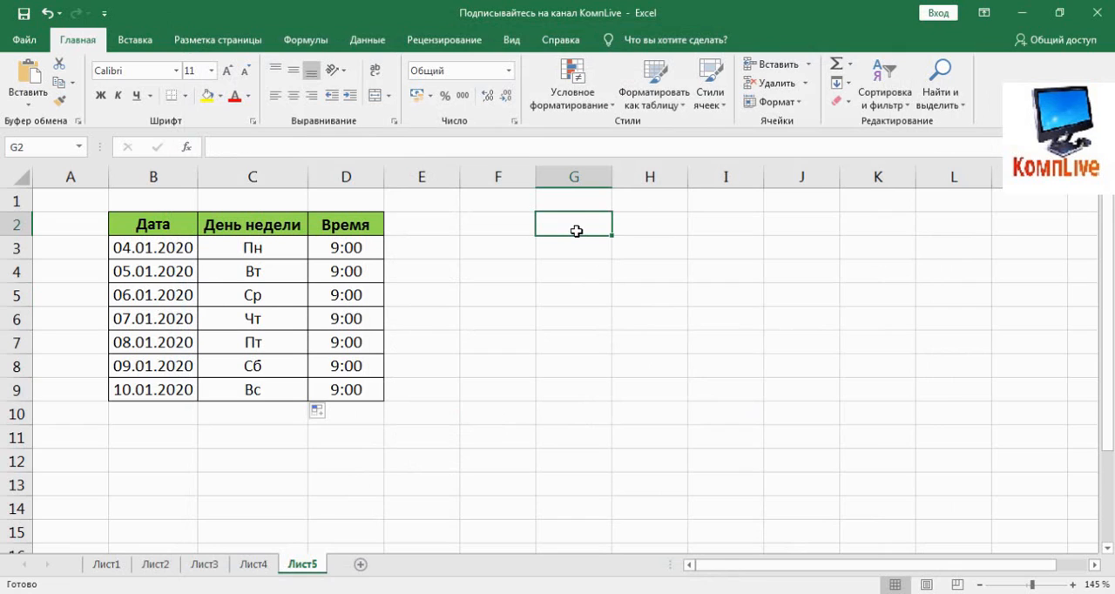
type("один")
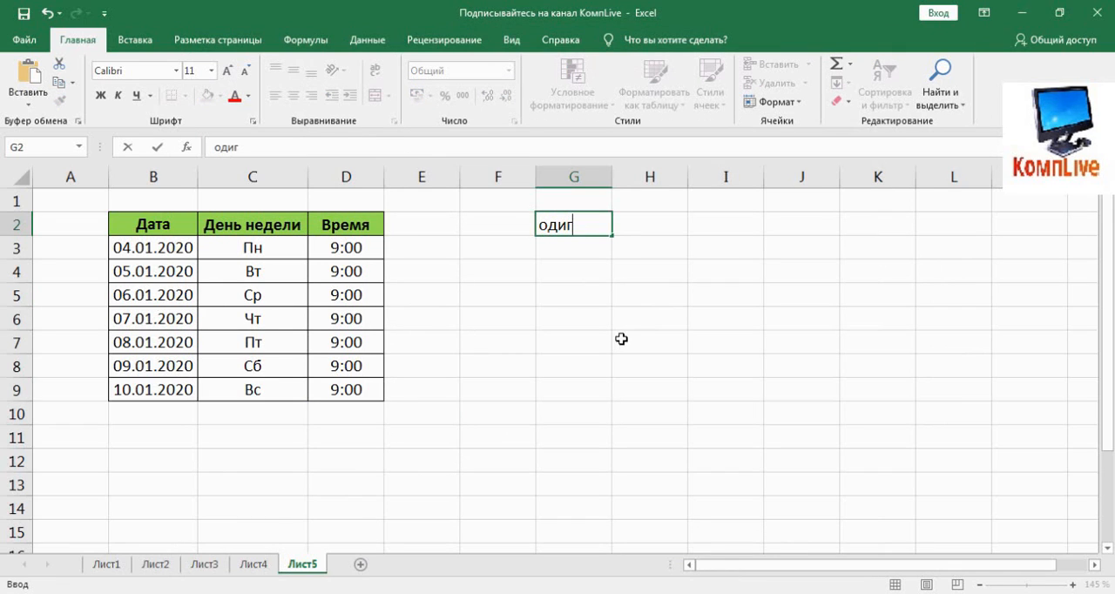
key("Return")
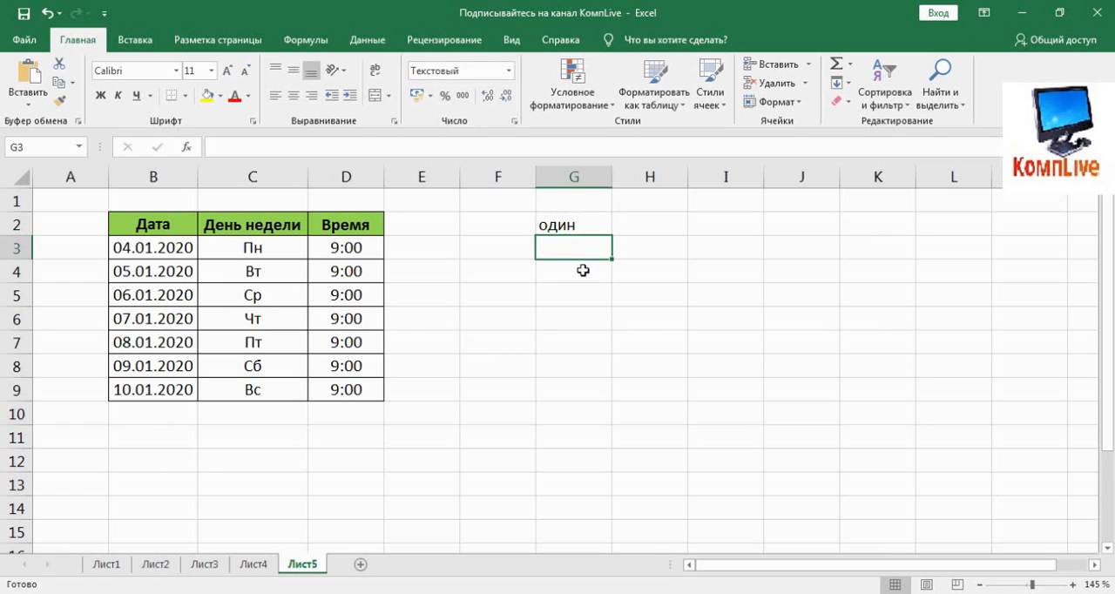
left_click(586, 229)
left_click_drag(611, 235, 614, 446)
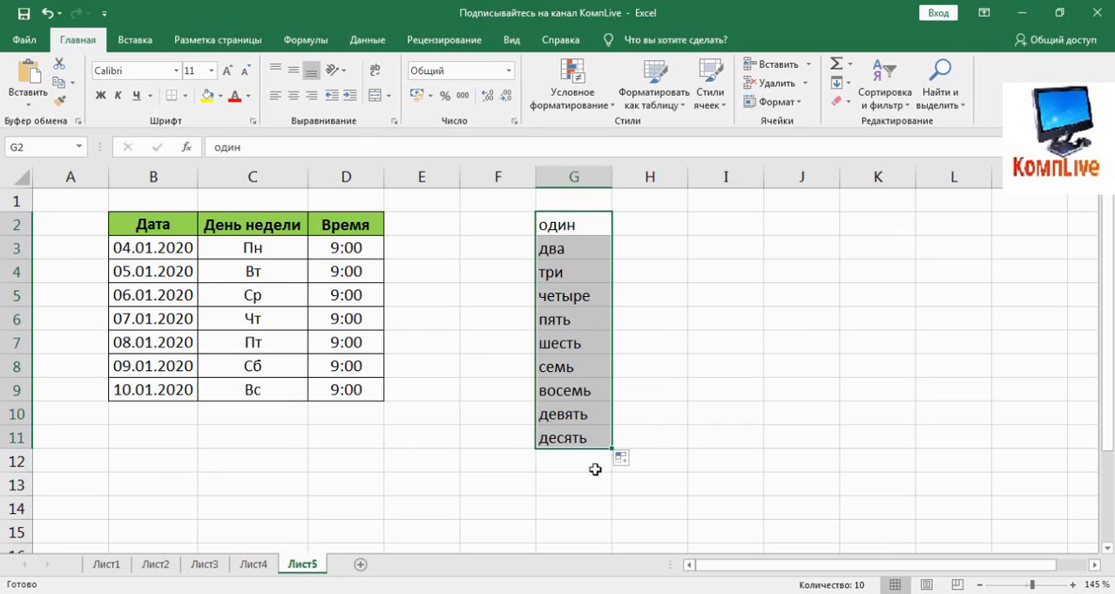
left_click_drag(613, 450, 610, 469)
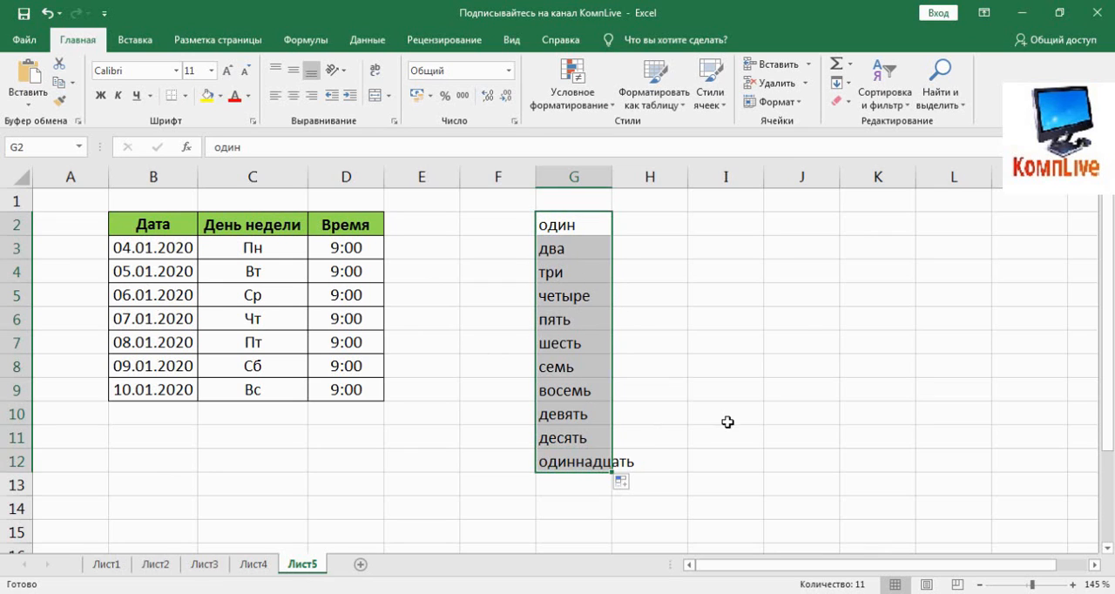
Step: Extend the number-word fill in column G past the end of the list through G14, and select G13:G14
scroll(662, 390, "down", 1)
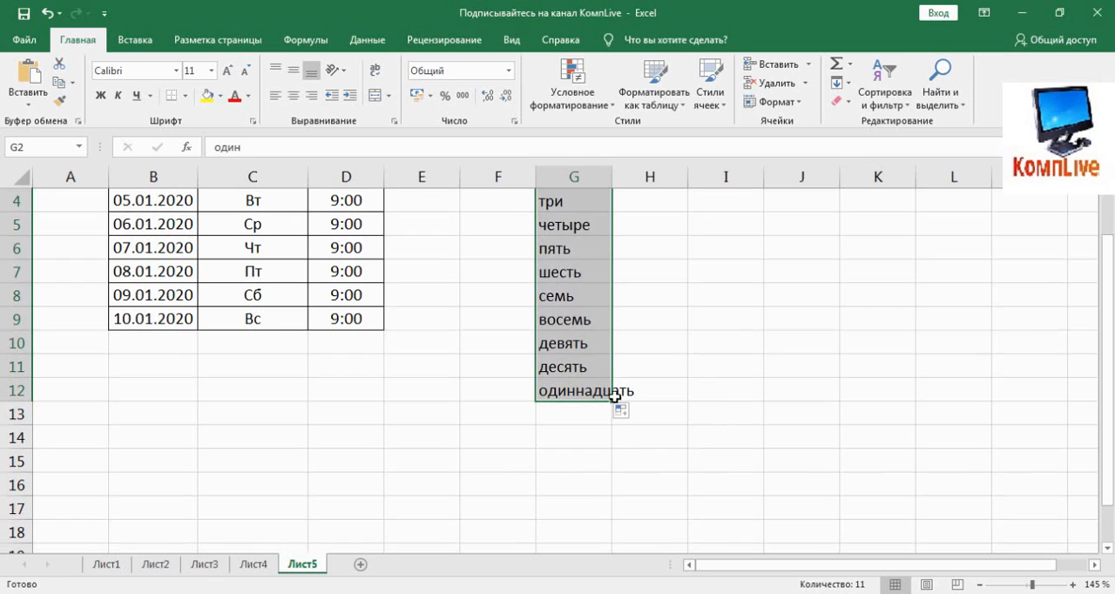
left_click_drag(613, 400, 626, 434)
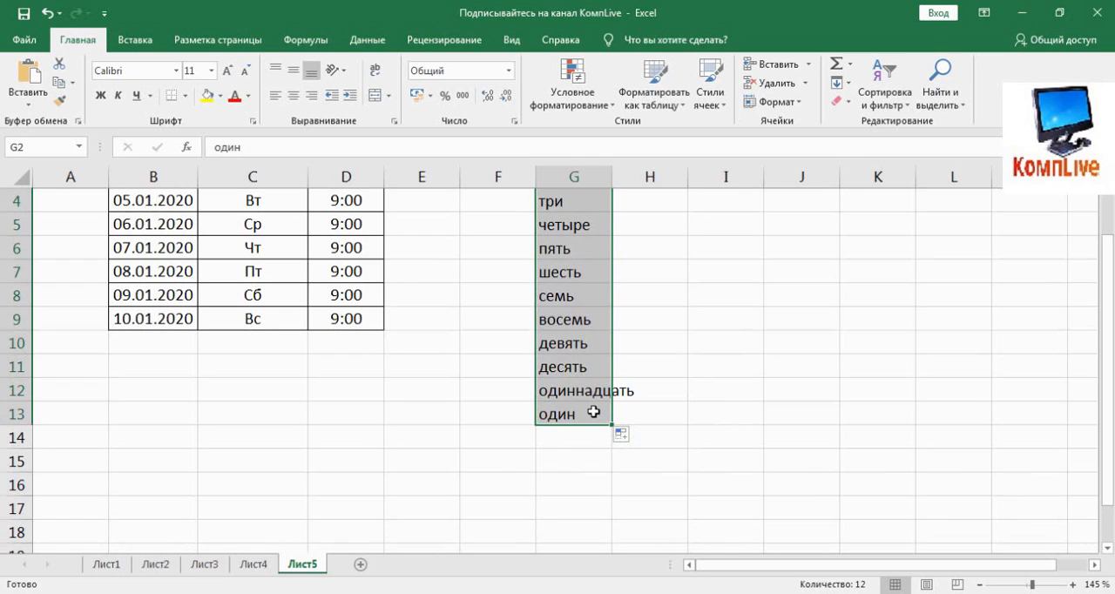
left_click_drag(615, 431, 615, 443)
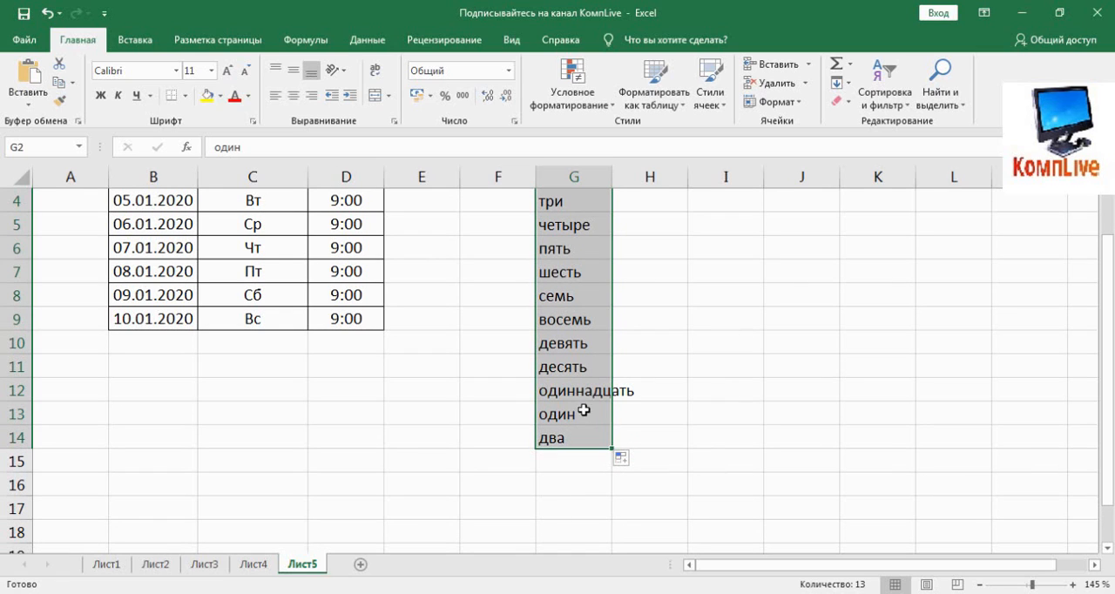
left_click_drag(583, 410, 577, 433)
scroll(577, 431, "up", 1)
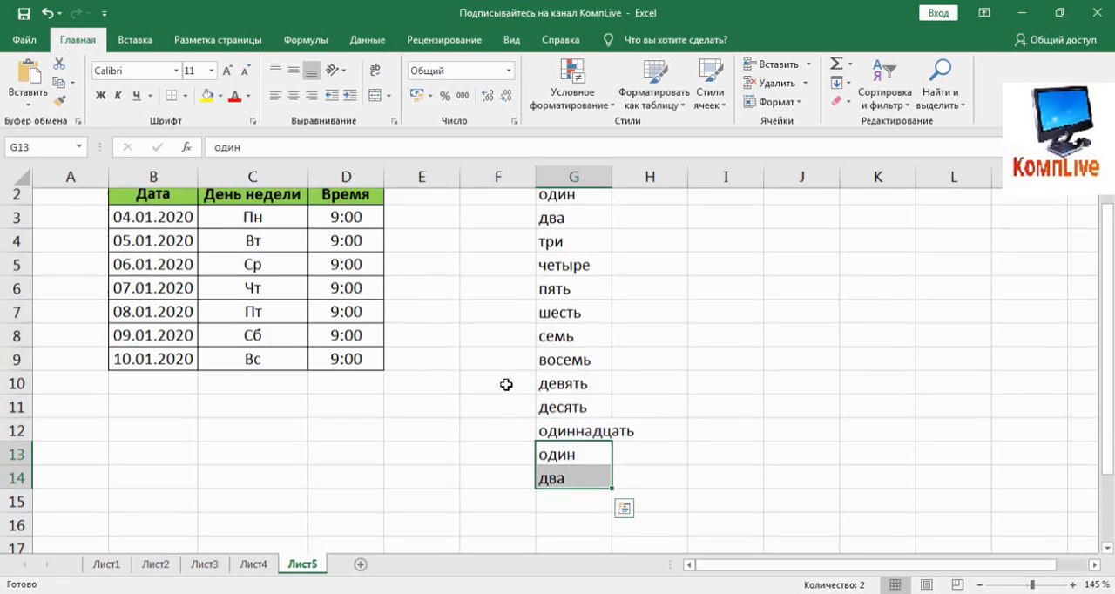
Step: Append "двенадцать" to the end of the number-word custom list in the advanced program options and save it
left_click(24, 40)
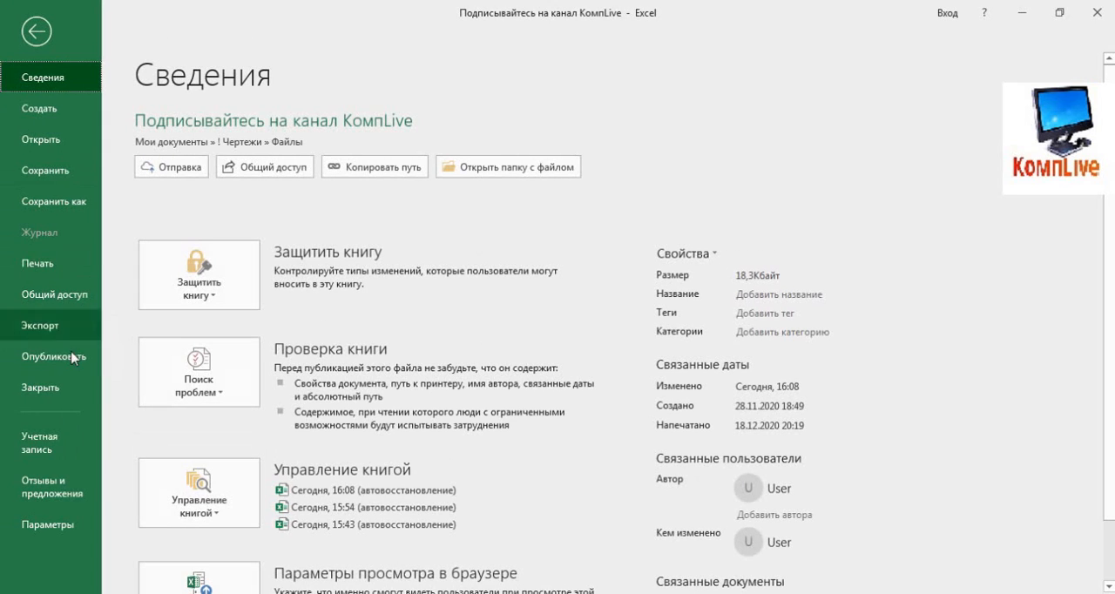
left_click(48, 524)
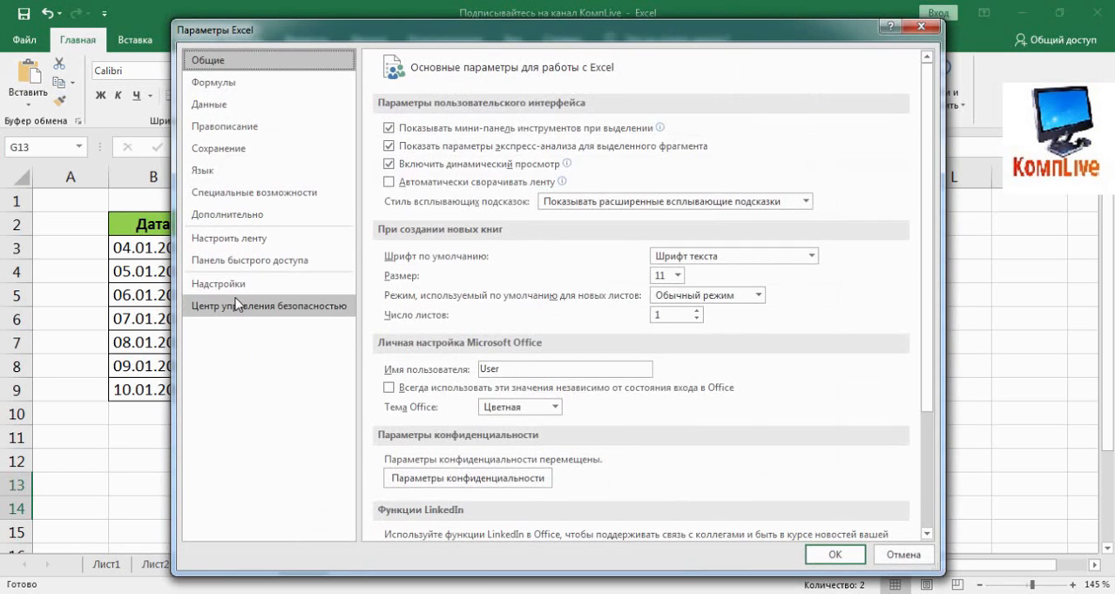
left_click(231, 218)
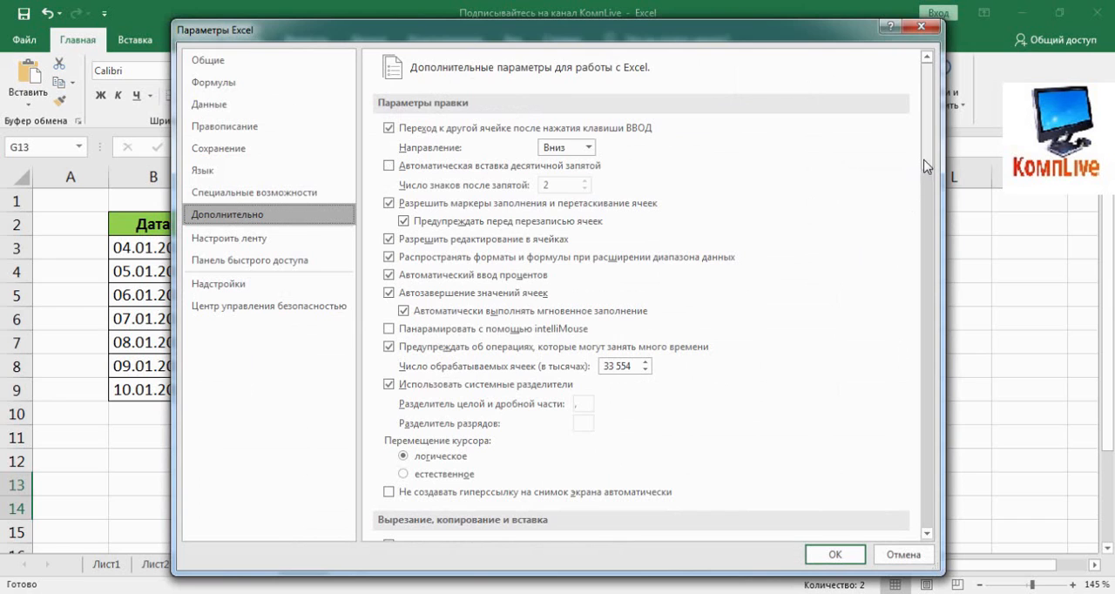
left_click_drag(927, 157, 926, 522)
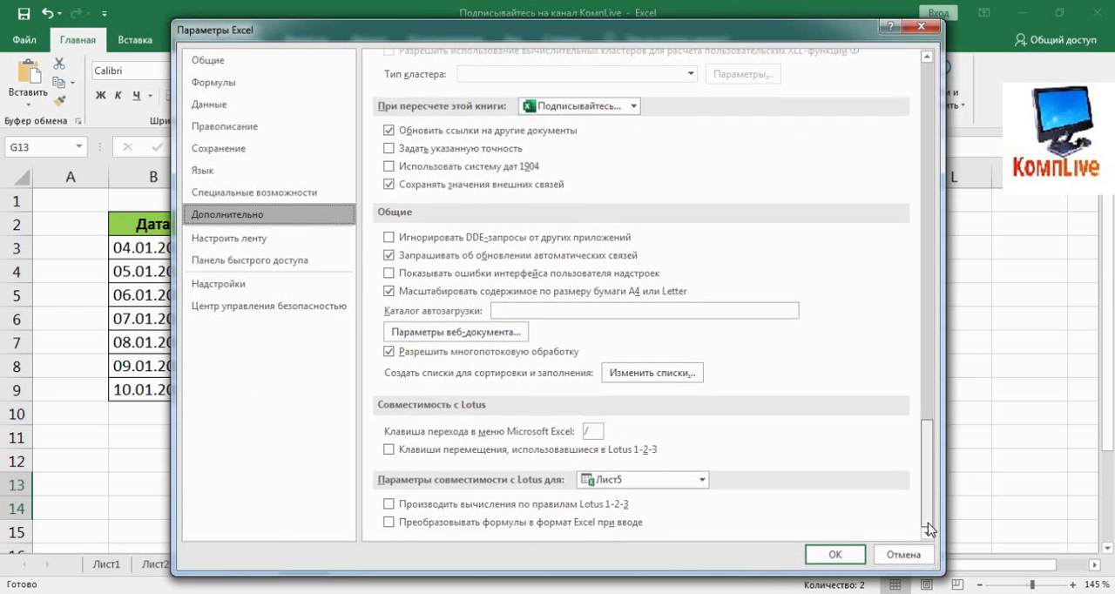
left_click(653, 368)
left_click(425, 174)
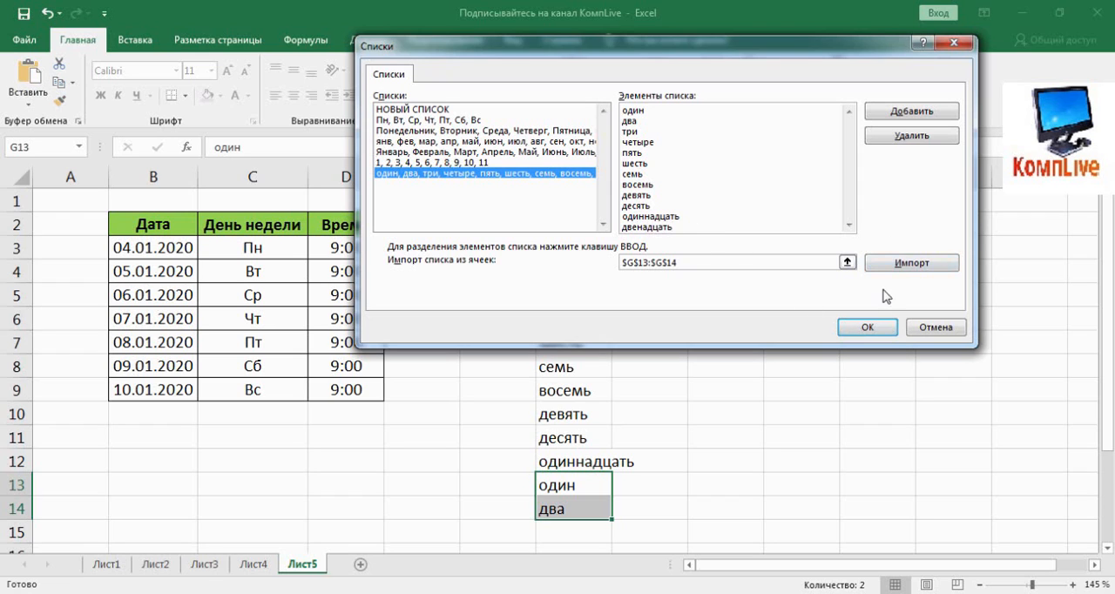
left_click(857, 328)
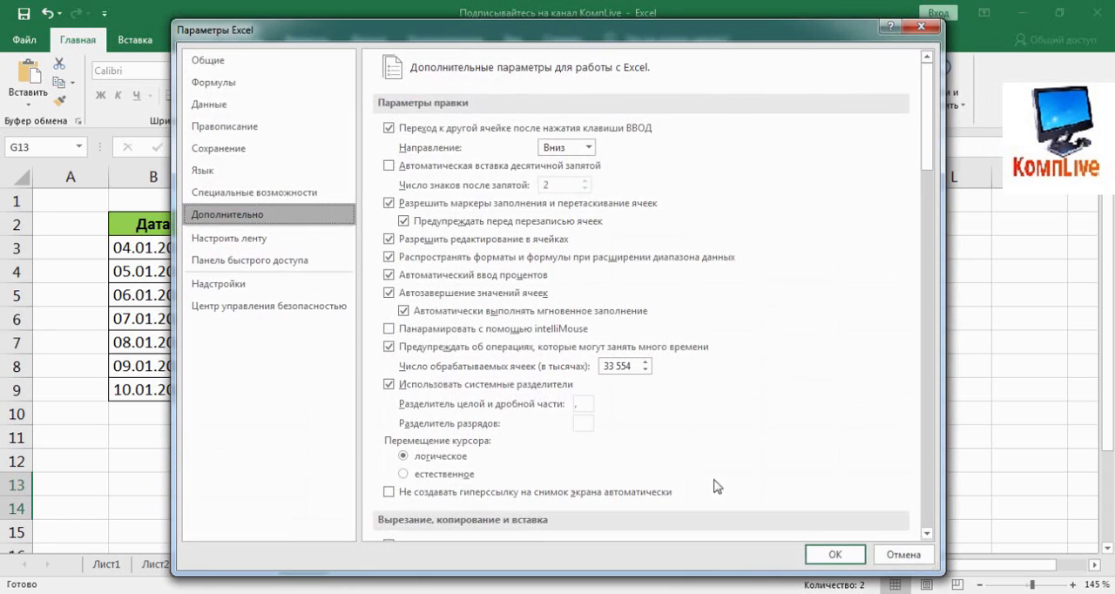
left_click(834, 554)
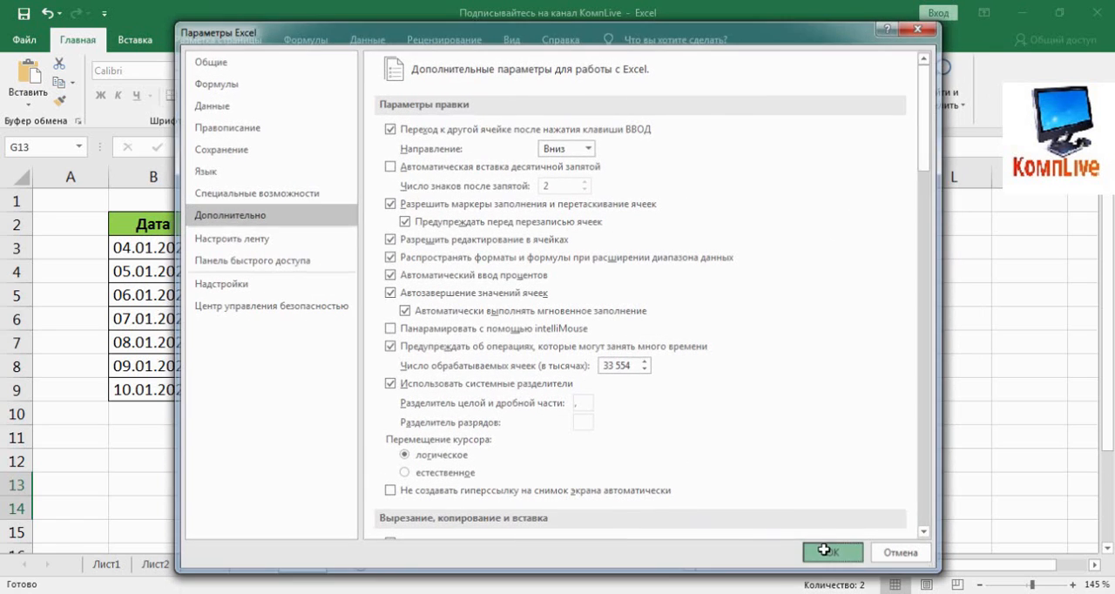
Step: Refill G13 from G12 with the next list item, "двенадцать", and clear G14
left_click(576, 466)
left_click_drag(612, 481, 610, 493)
left_click(588, 511)
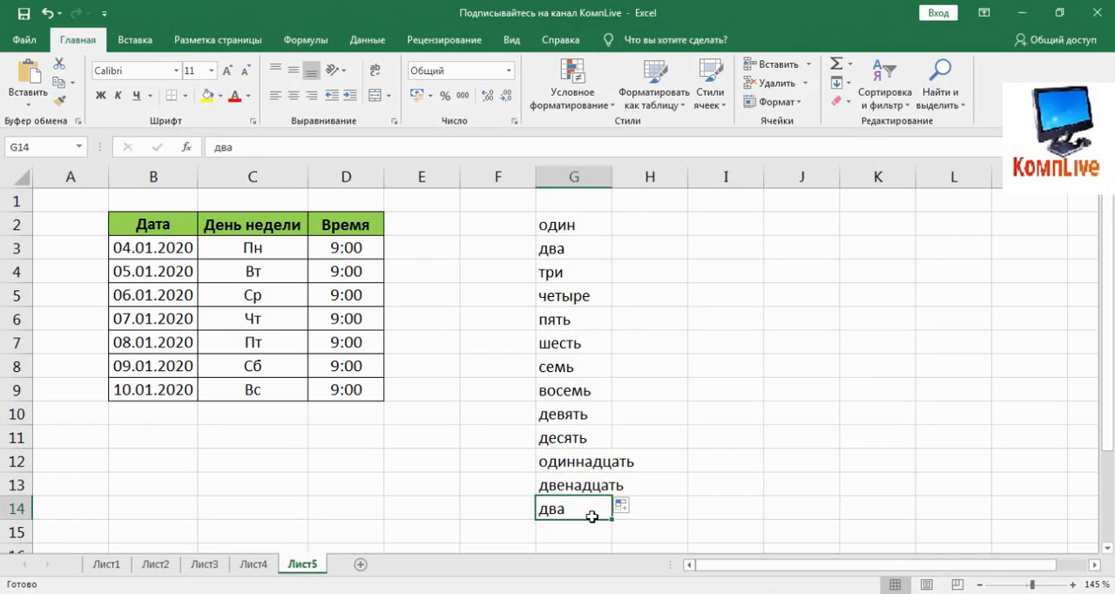
key("Delete")
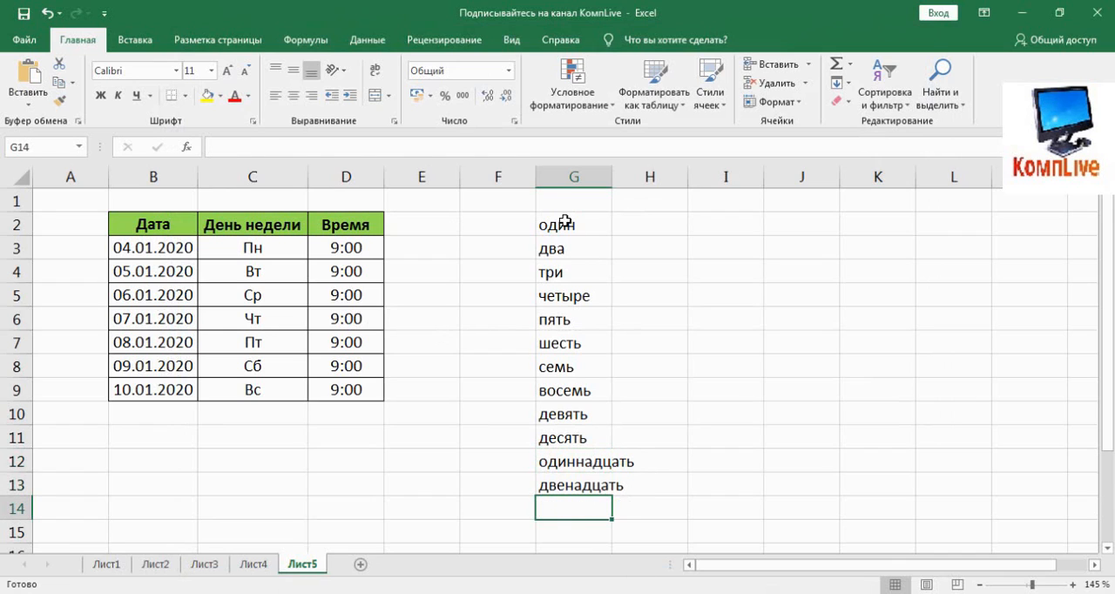
Step: Replace the words in G2:G13 with a list series starting from "три" in G2, autofilled through G9
left_click_drag(562, 223, 575, 478)
key("Delete")
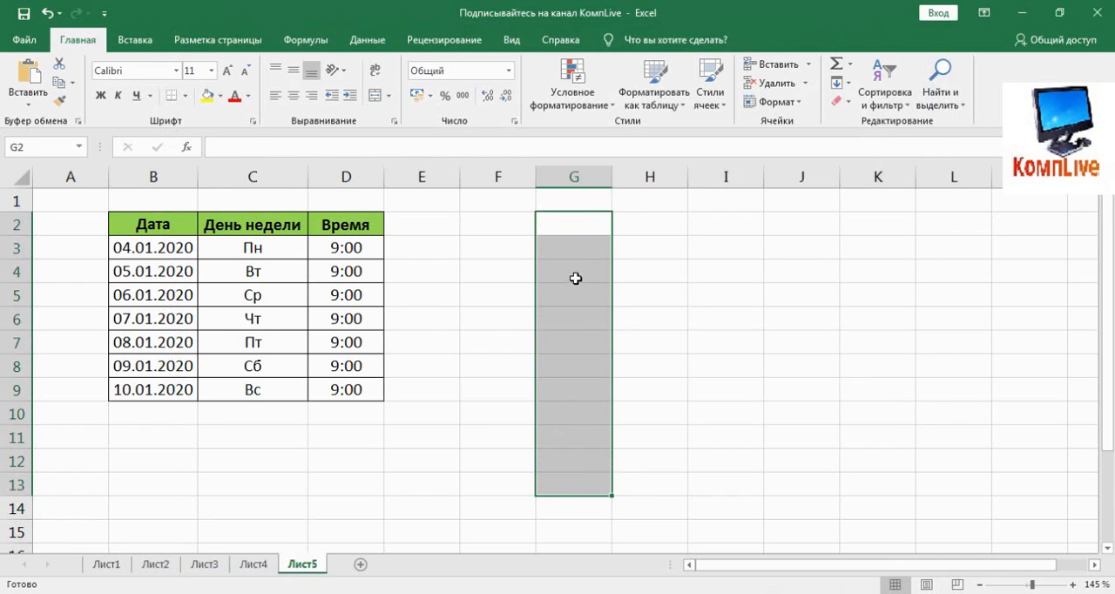
left_click(575, 232)
type("три")
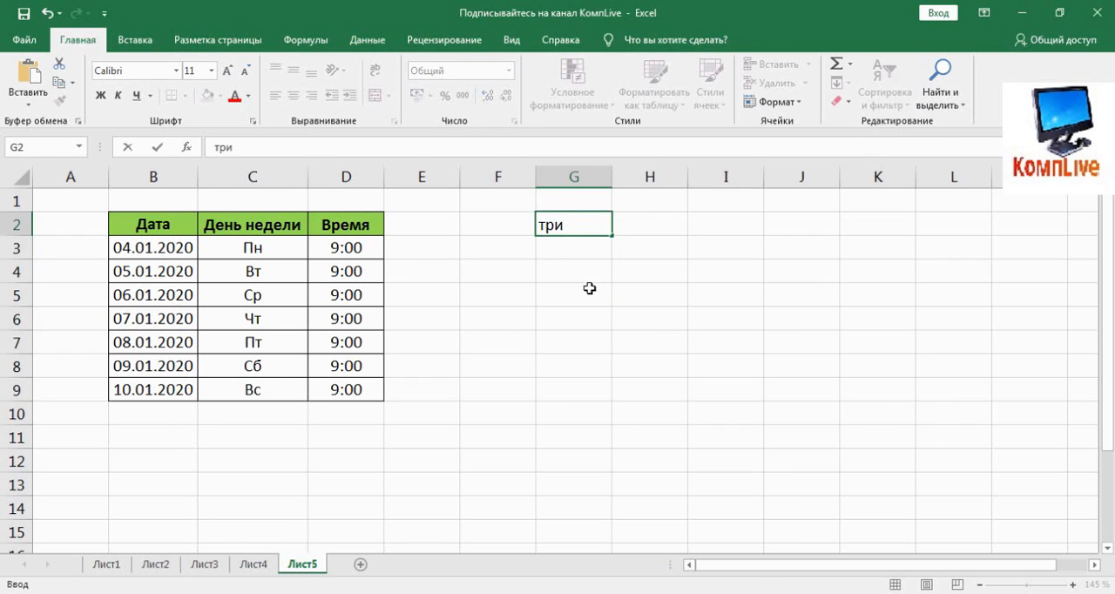
key("Return")
left_click(605, 230)
left_click_drag(613, 234, 586, 401)
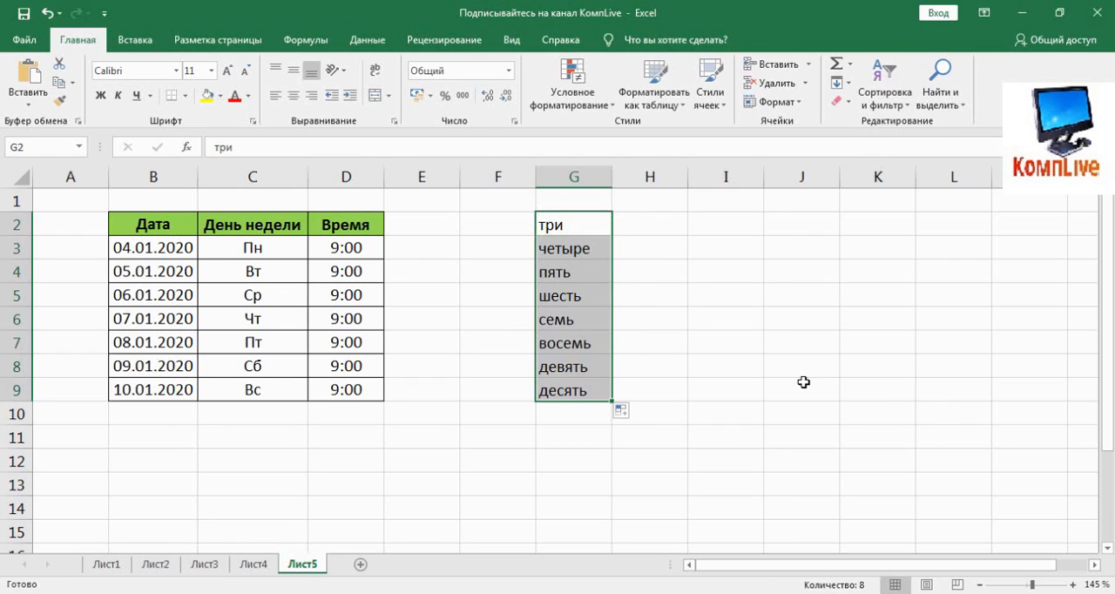
Step: Enter "восемь" in cell I9
left_click(758, 397)
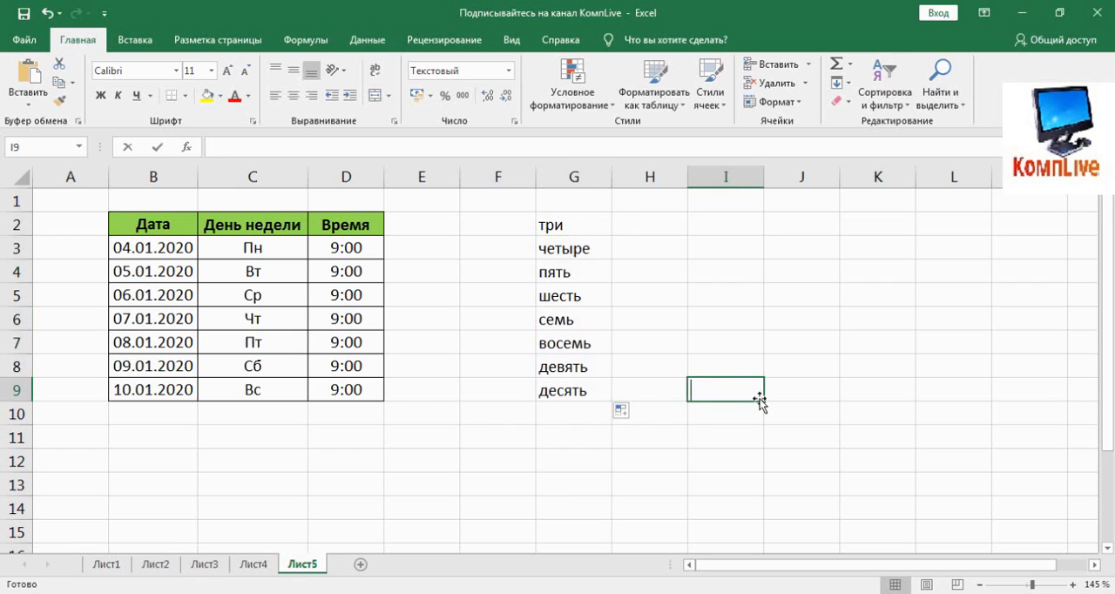
type("восемь")
left_click(766, 427)
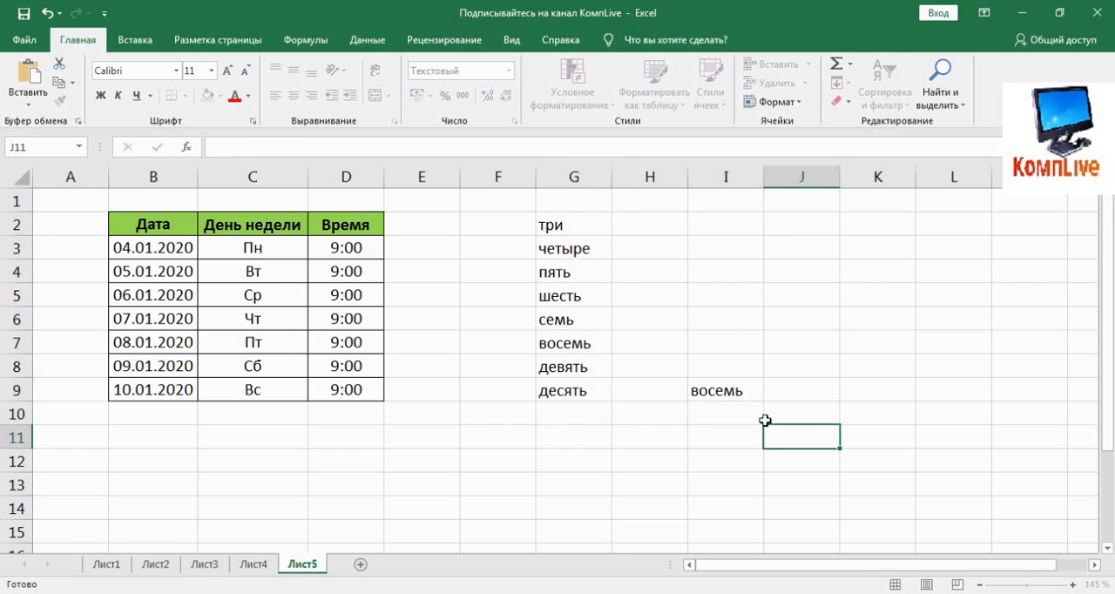
Step: Autofill the number-word list upward from "восемь" in I9 to I4
left_click(757, 398)
left_click(766, 404)
left_click(758, 396)
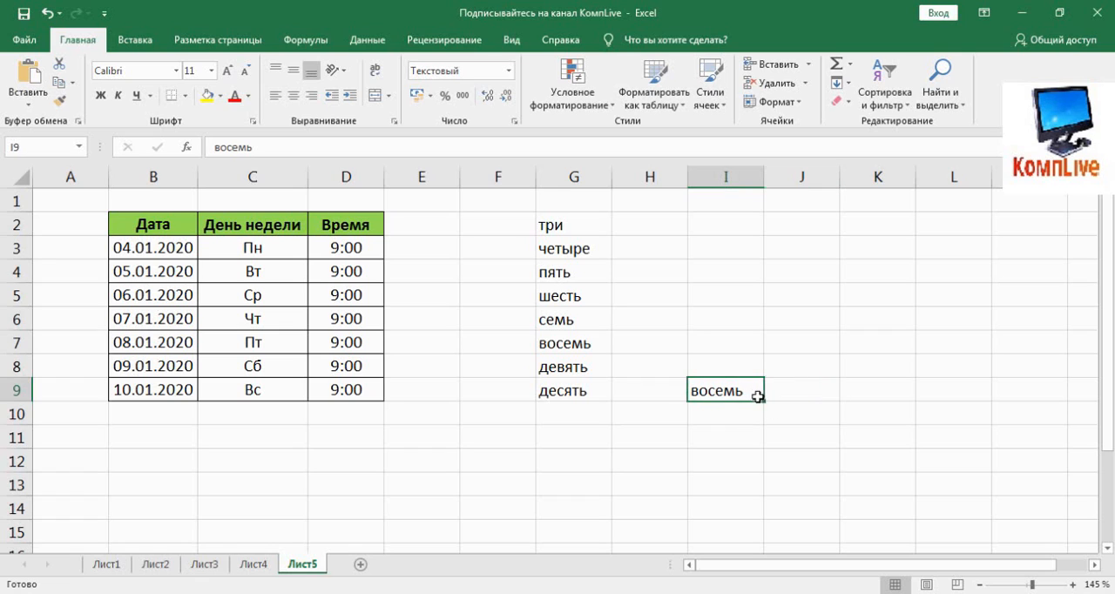
left_click_drag(765, 403, 744, 270)
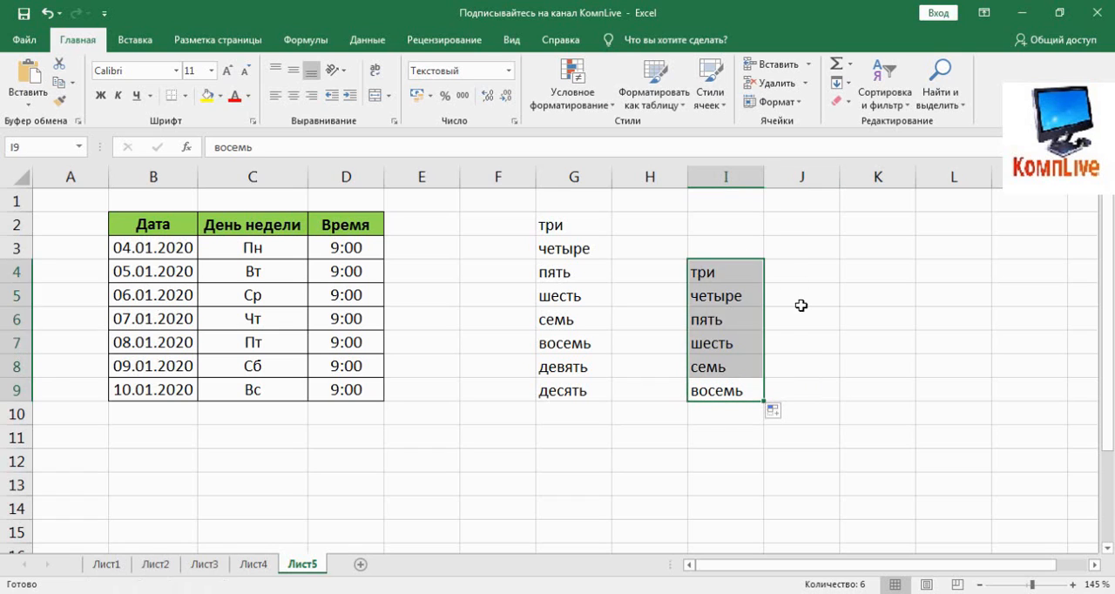
left_click(842, 361)
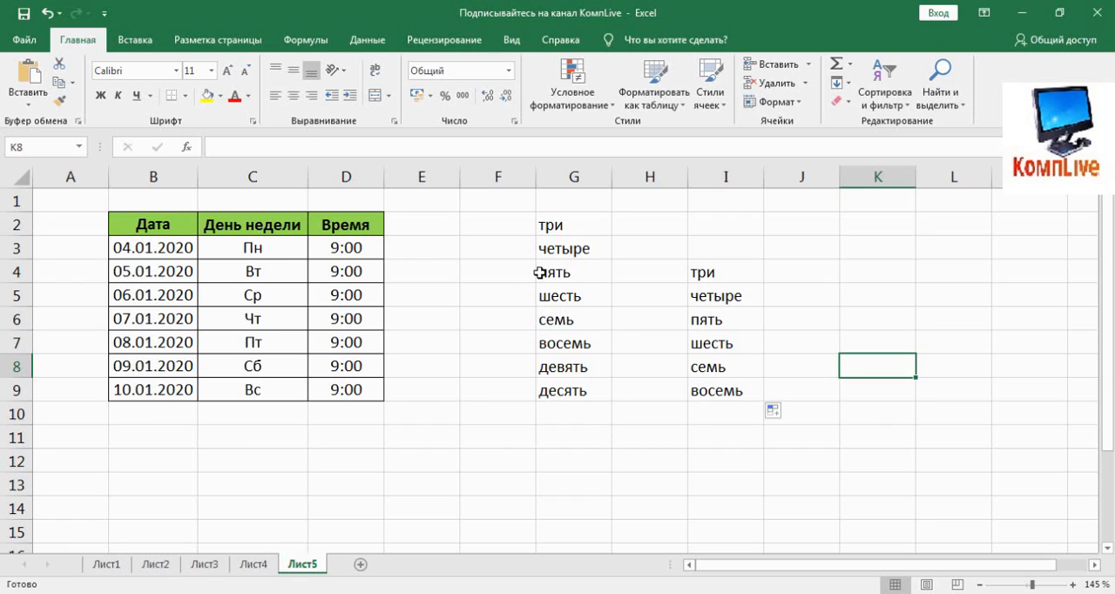
Step: Enter 8 in E3 and fill it down through E9
left_click(406, 249)
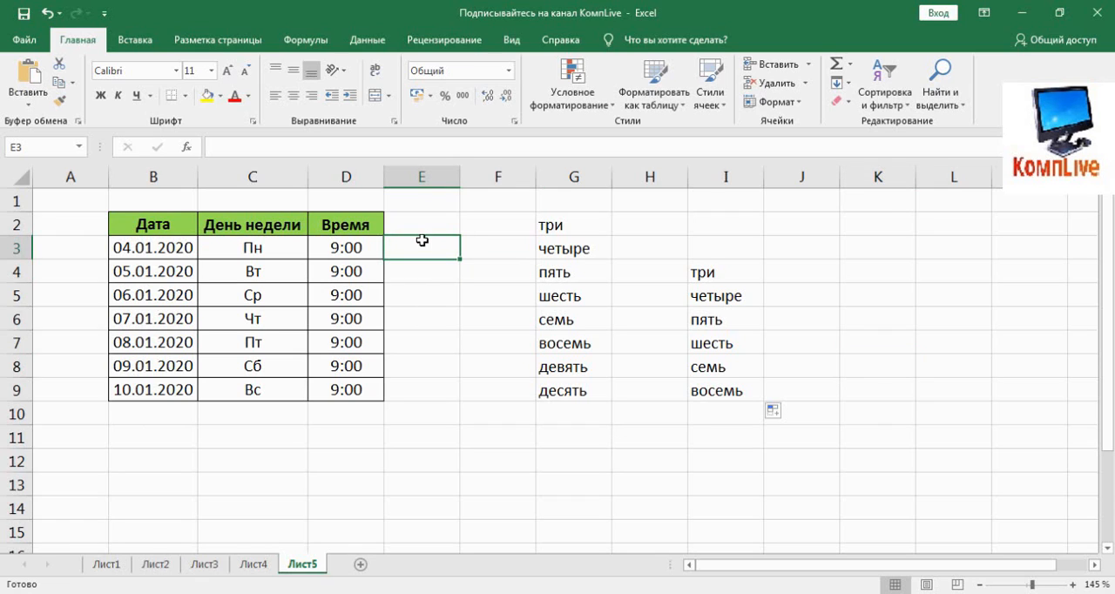
type("8")
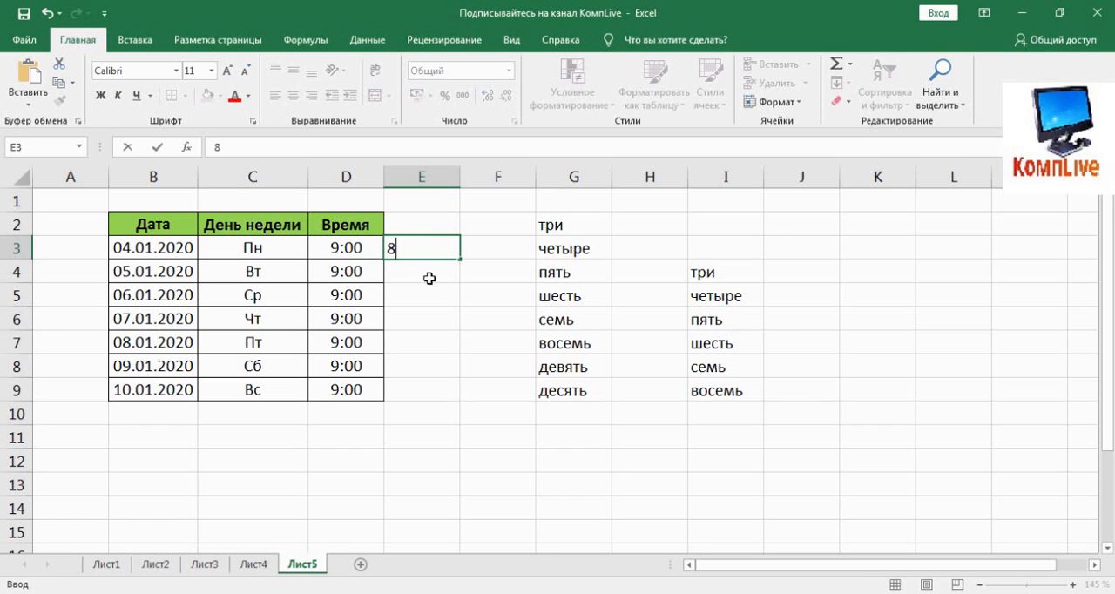
key("Return")
left_click(451, 252)
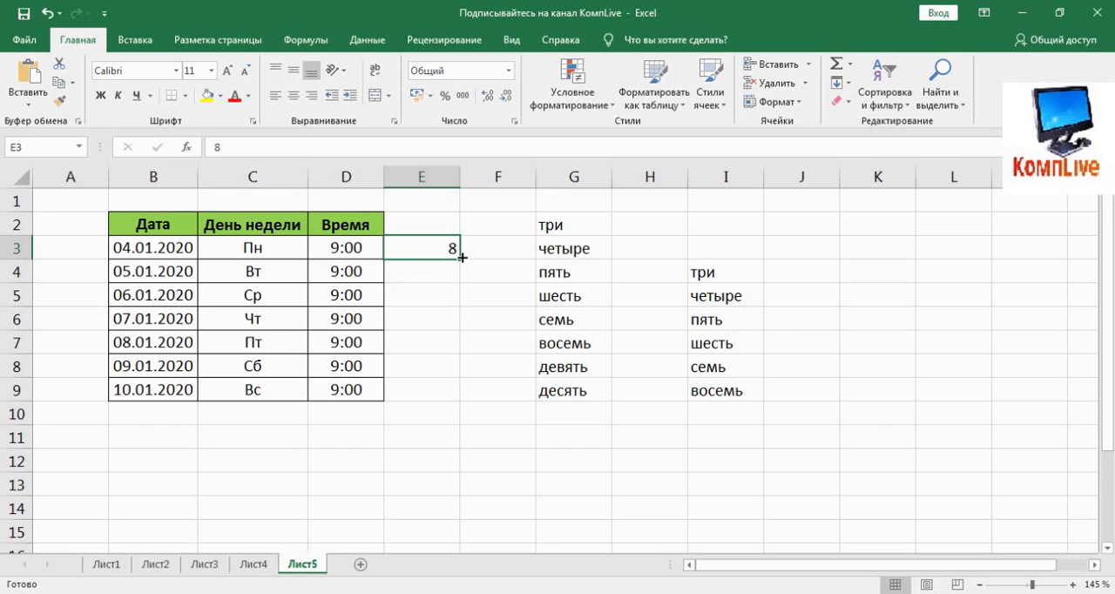
left_click_drag(461, 257, 457, 396)
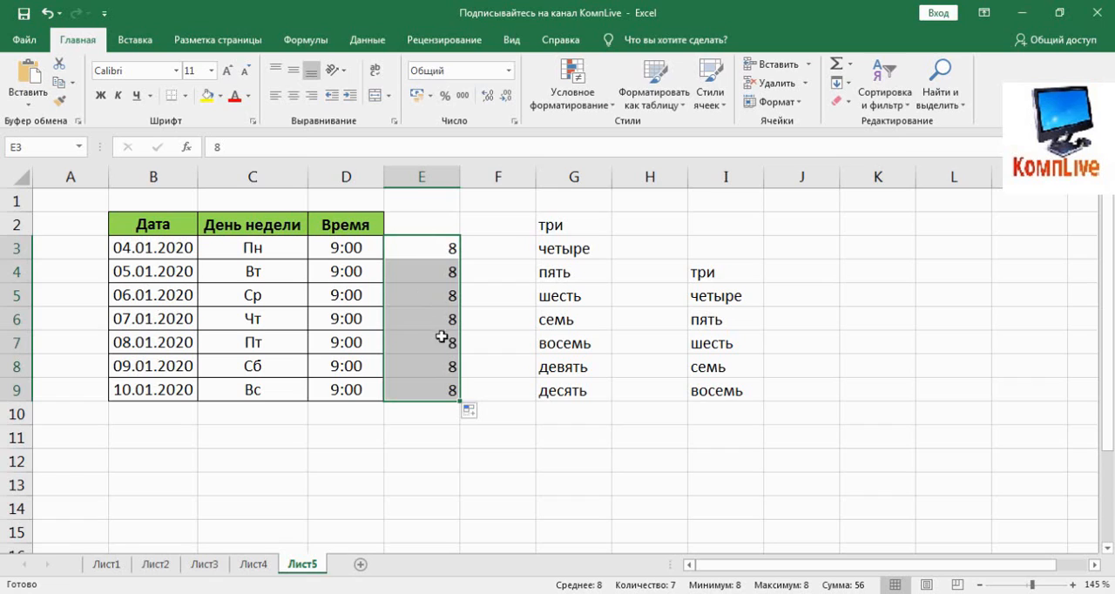
Step: Try to apply an arithmetic progression by rows with step 1 to cell E3 alone
left_click(447, 250)
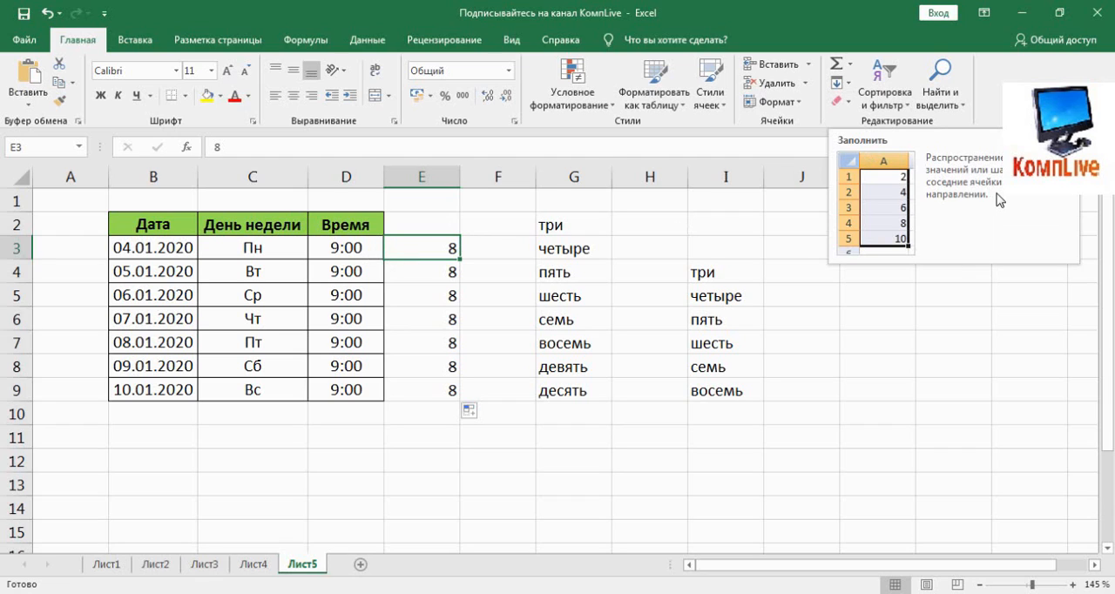
left_click(847, 84)
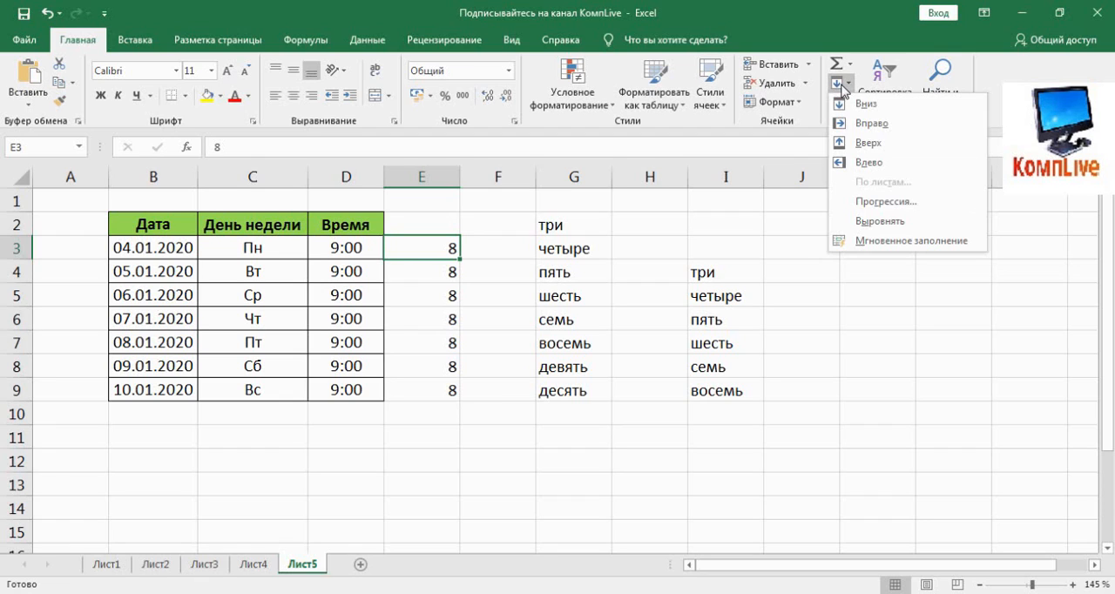
left_click(906, 204)
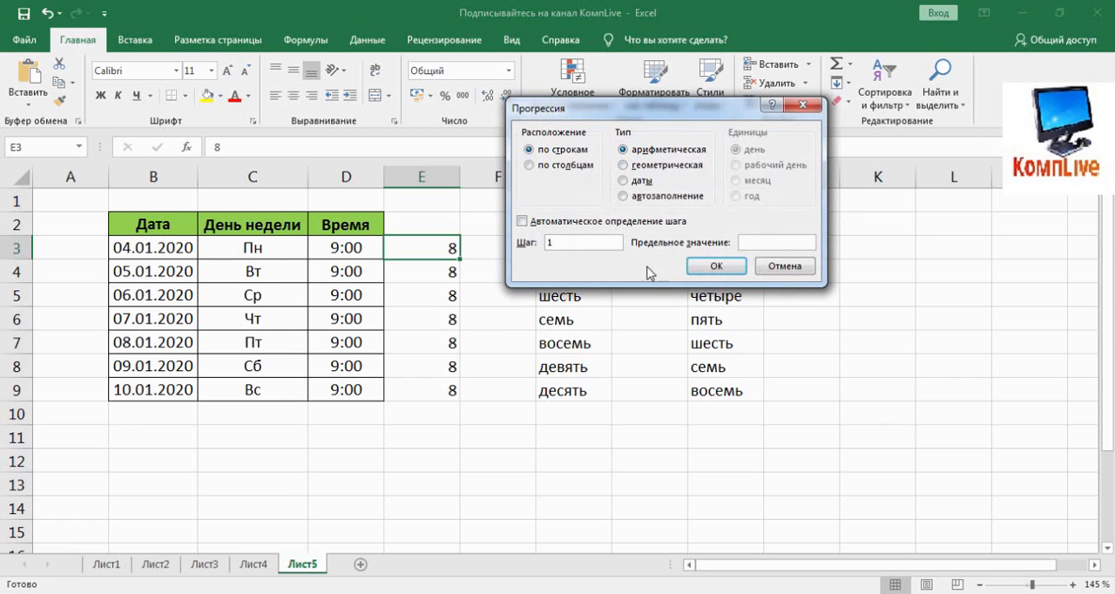
left_click(707, 273)
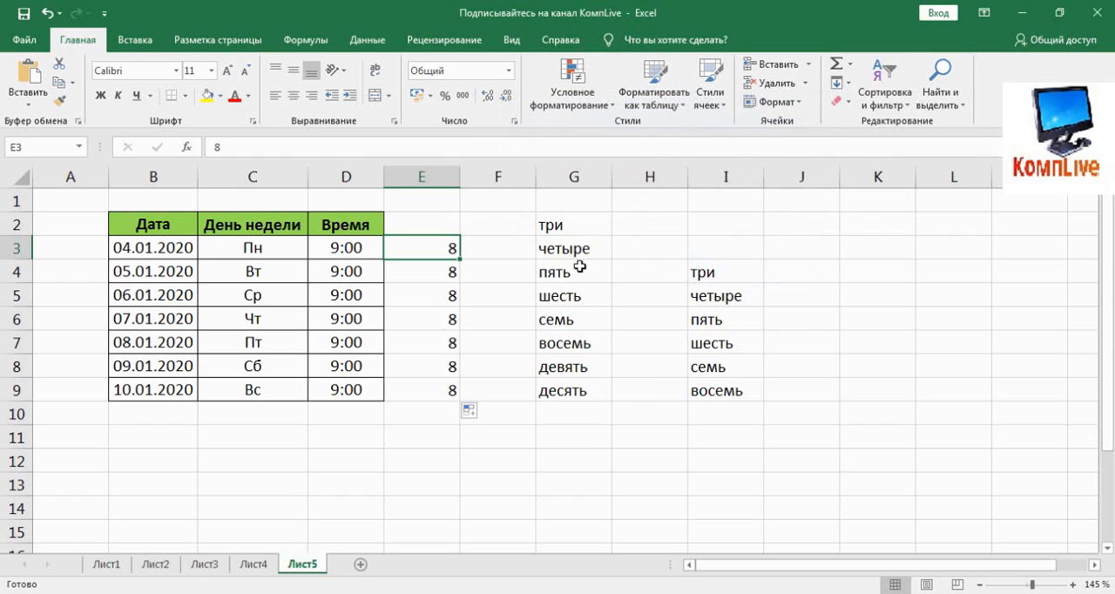
Step: Fill E3:E9 with an arithmetic progression by columns, starting from 8 with step 1
left_click_drag(463, 257, 438, 403)
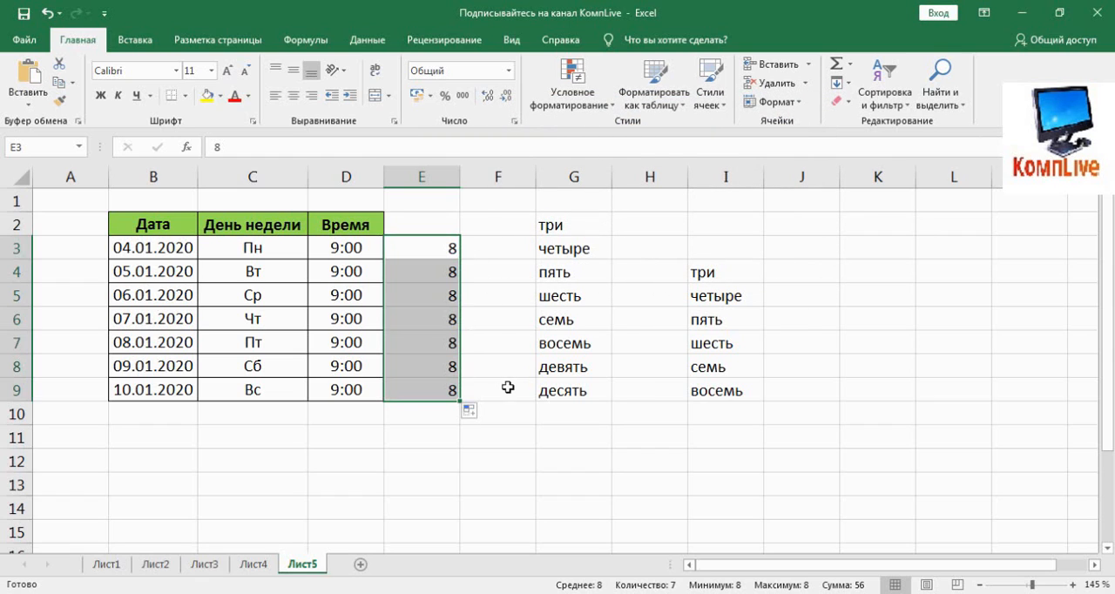
left_click(838, 84)
left_click(885, 201)
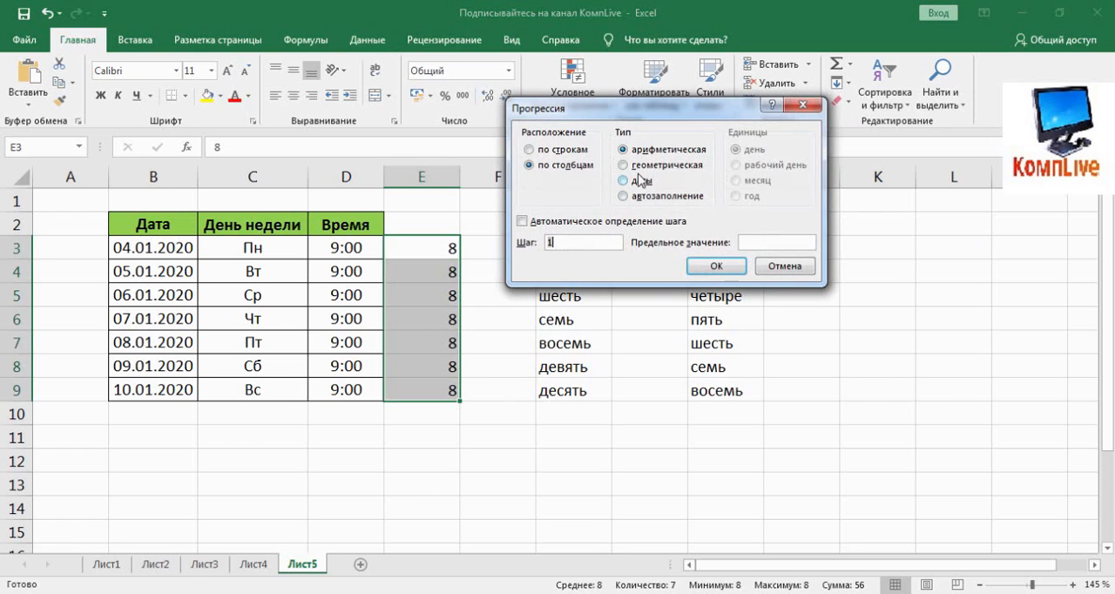
left_click(716, 265)
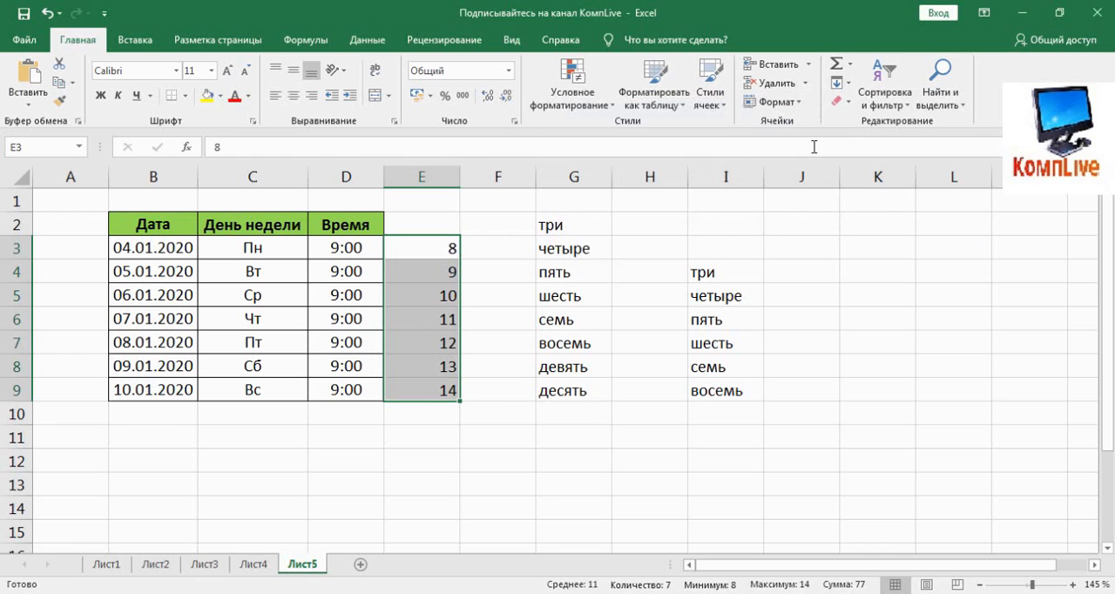
Step: Refill E3:E9 as a decreasing arithmetic progression by columns with step -1
left_click(838, 84)
left_click(886, 200)
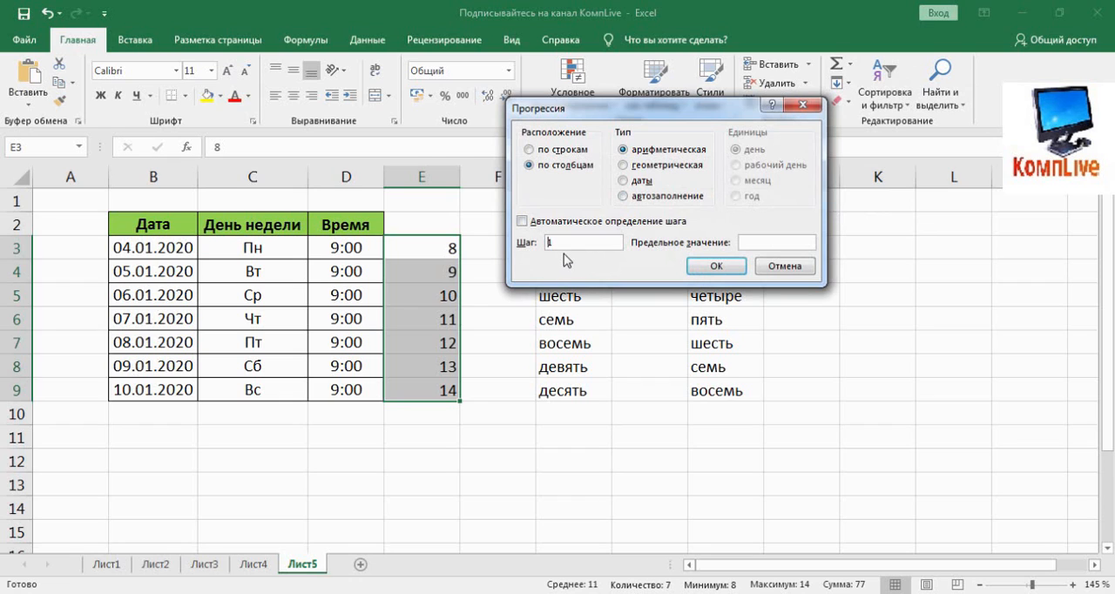
left_click(716, 265)
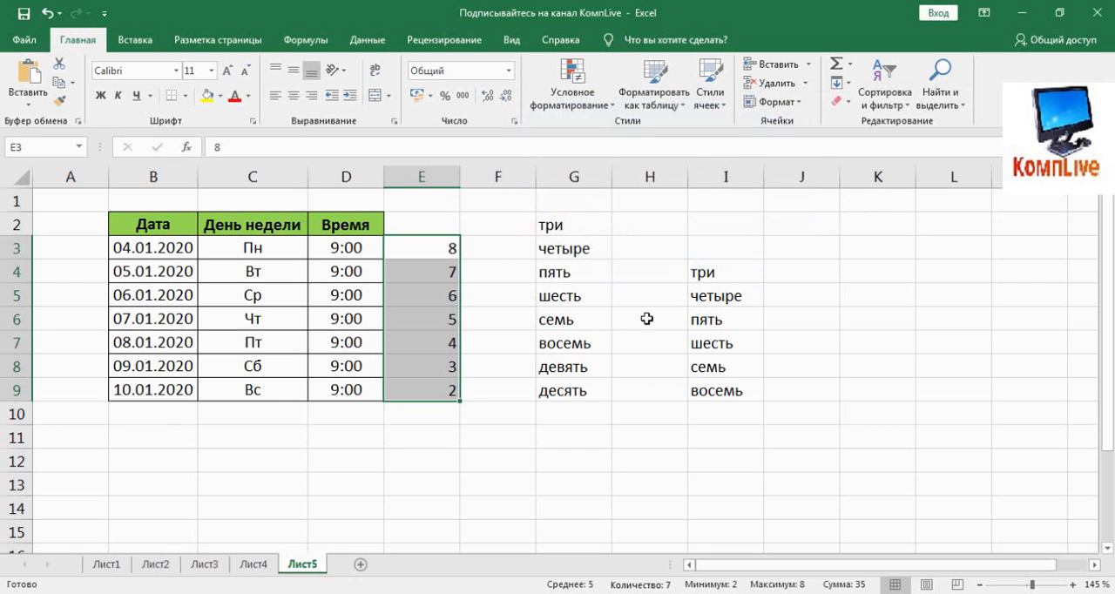
Step: Refill E3:E9 as an arithmetic progression by columns with step 10, and deselect the range
left_click(838, 84)
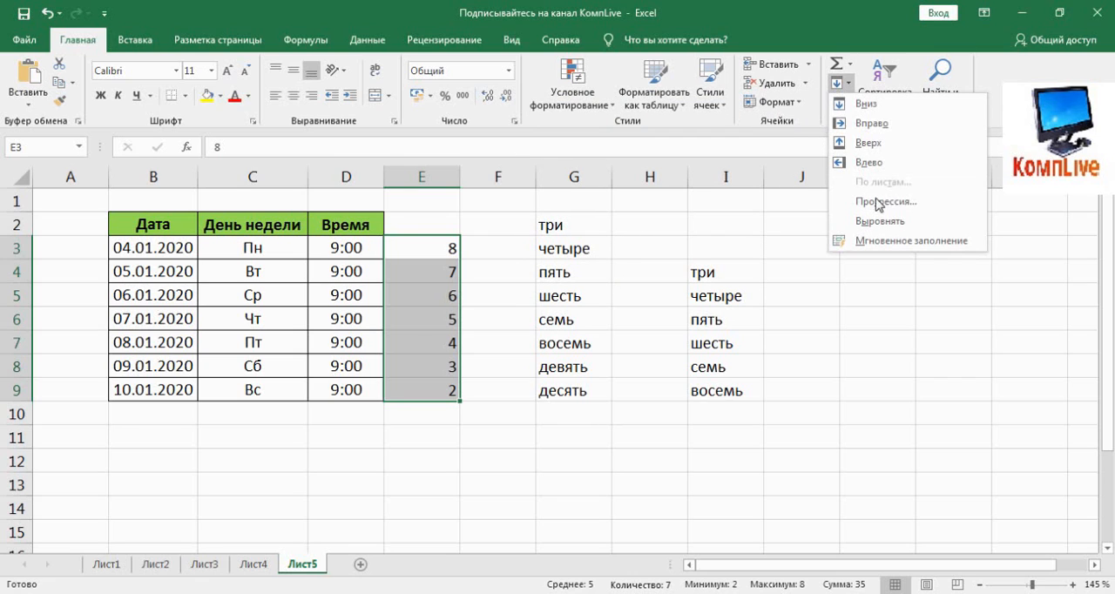
left_click(897, 211)
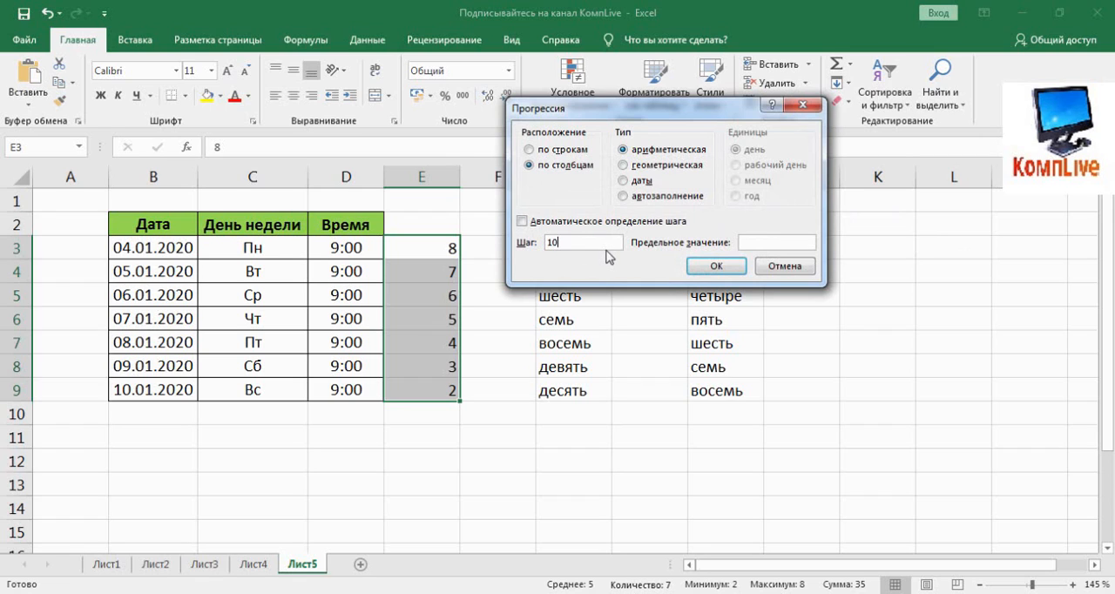
type("10")
left_click(715, 266)
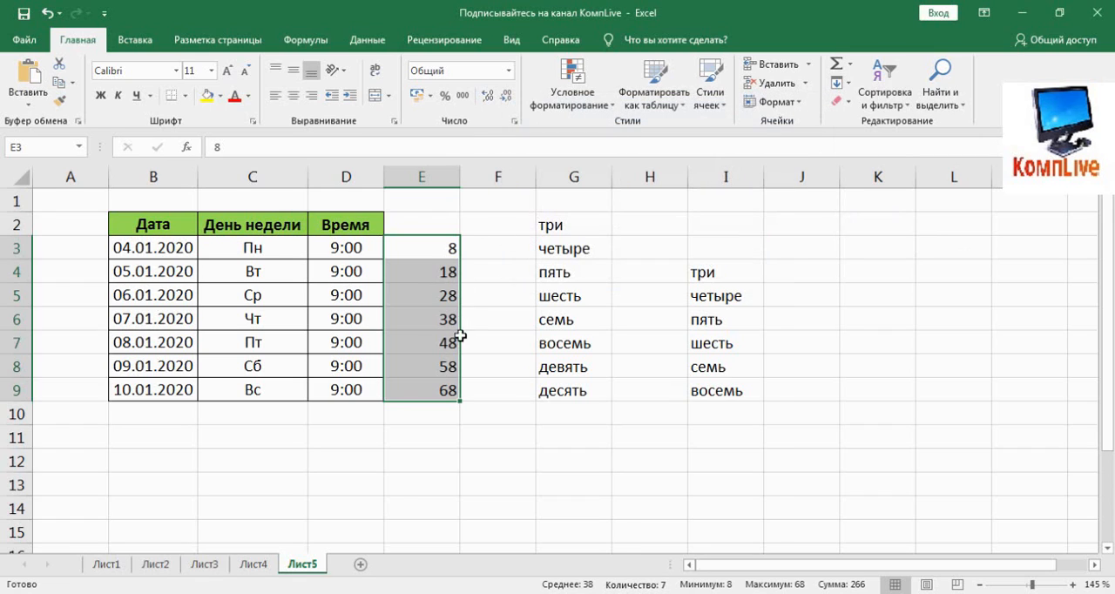
left_click_drag(427, 413, 519, 413)
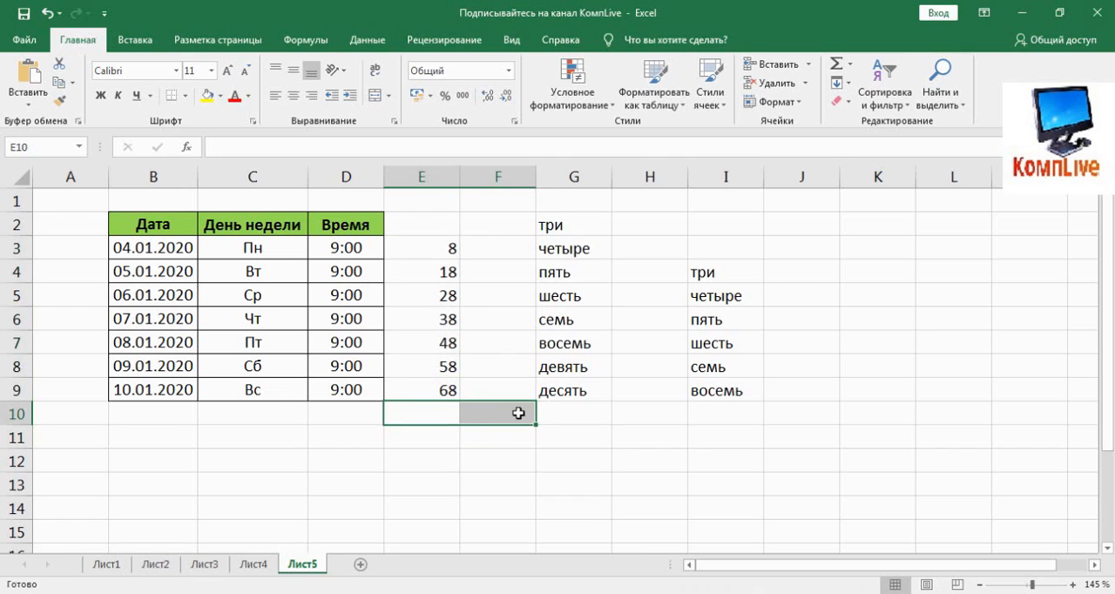
left_click(55, 203)
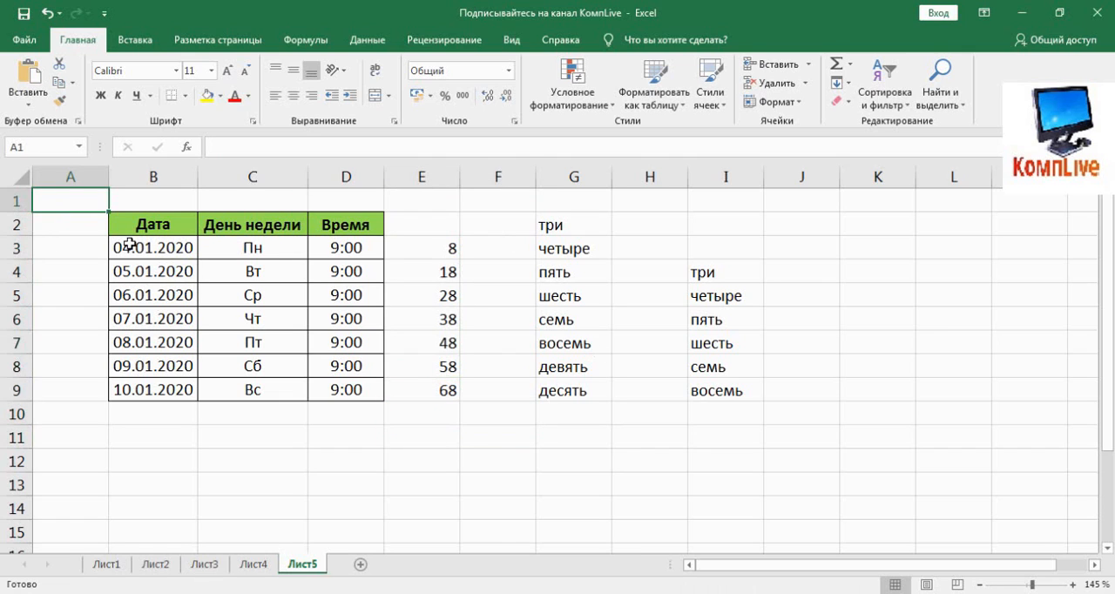